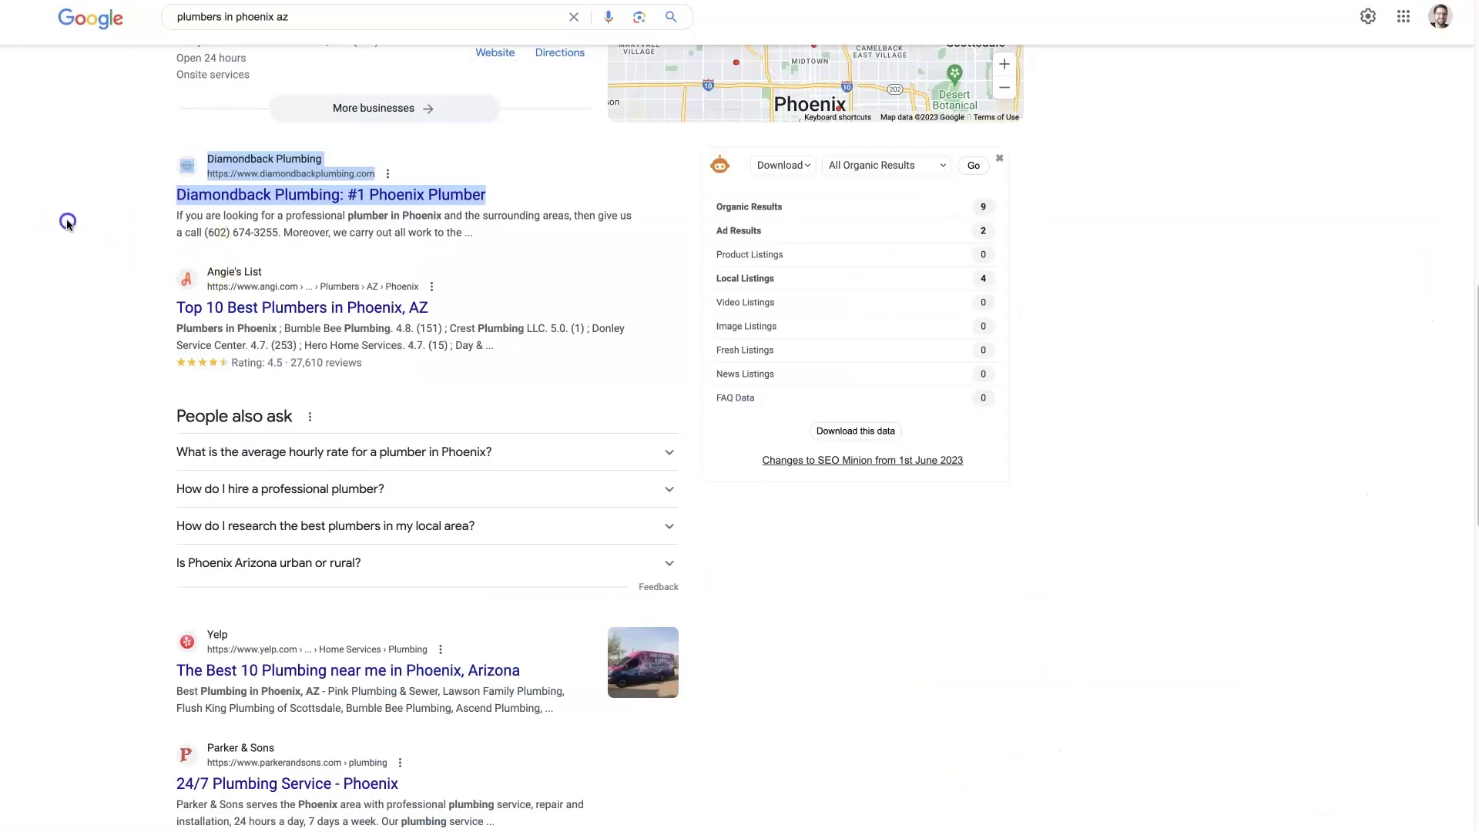
Copy the Diamondback Plumbing link address from the 'plumbers in phoenix az' Google results.
{"action": "scroll", "coordinate": [63, 231], "scroll_direction": "up", "scroll_amount": 10}
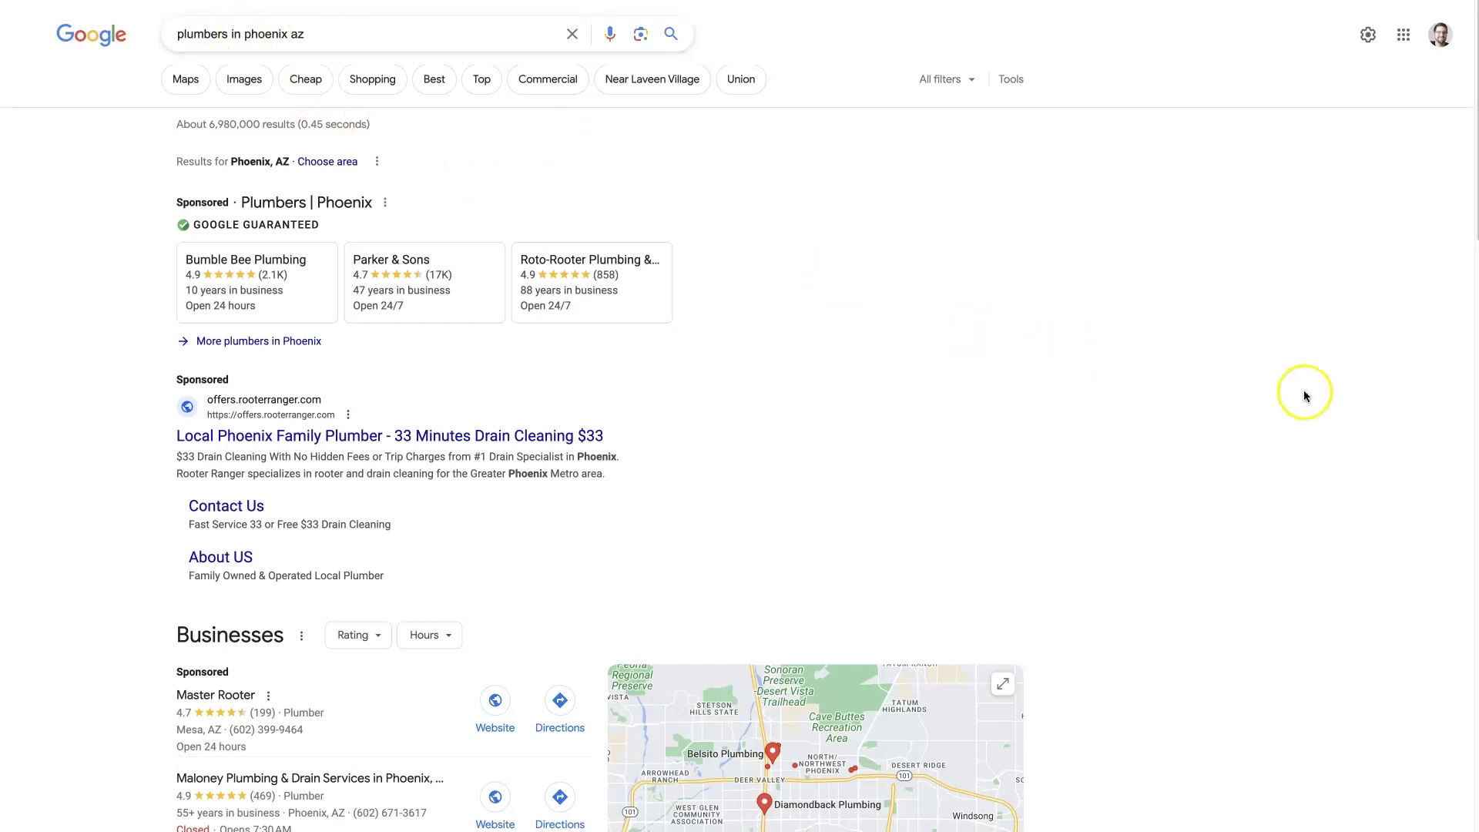
{"action": "scroll", "coordinate": [1308, 395], "scroll_direction": "down", "scroll_amount": 9}
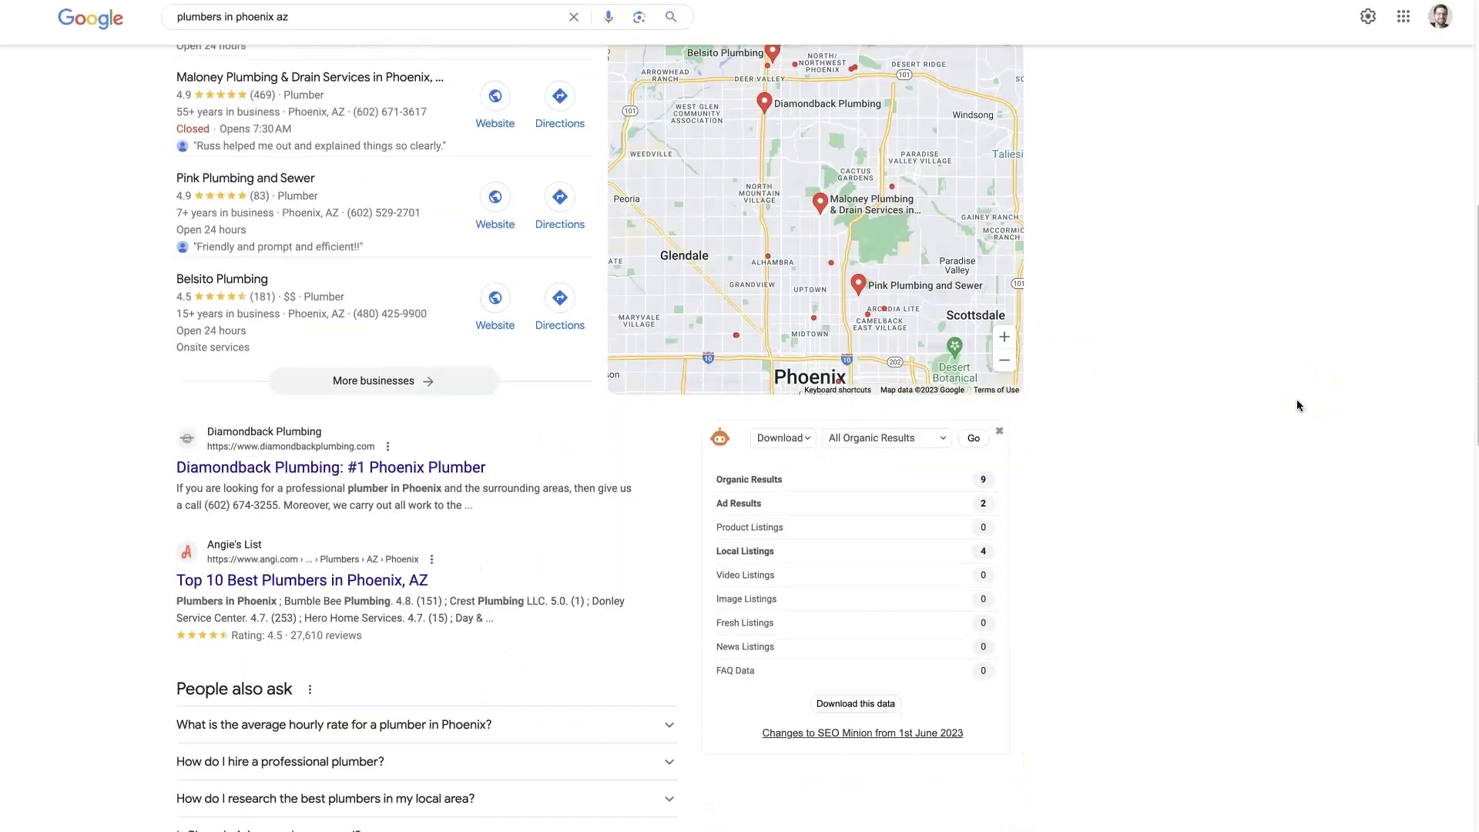
{"action": "scroll", "coordinate": [1297, 406], "scroll_direction": "up", "scroll_amount": 1}
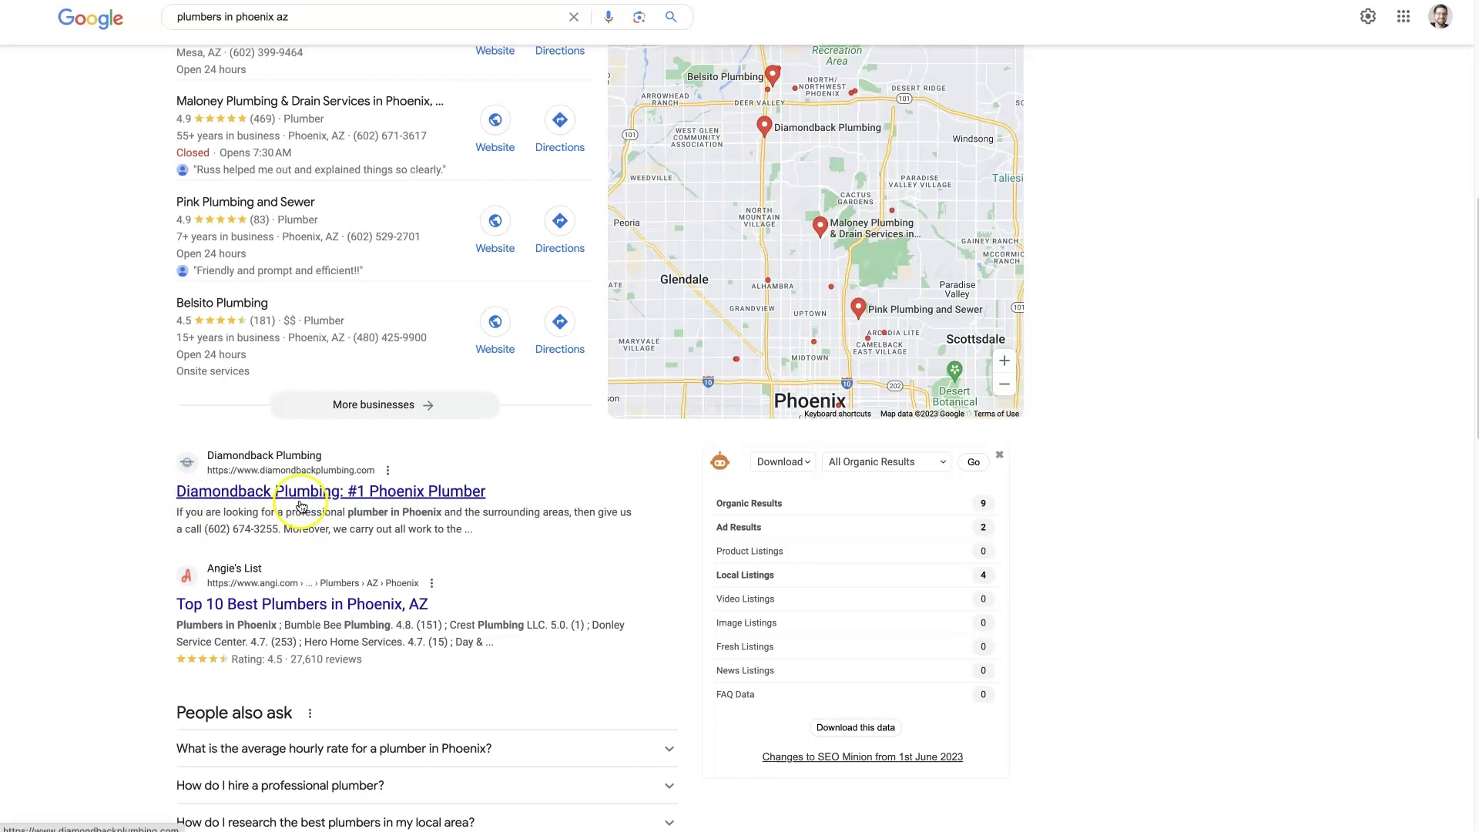
{"action": "right_click", "coordinate": [301, 505]}
{"action": "left_click", "coordinate": [393, 594]}
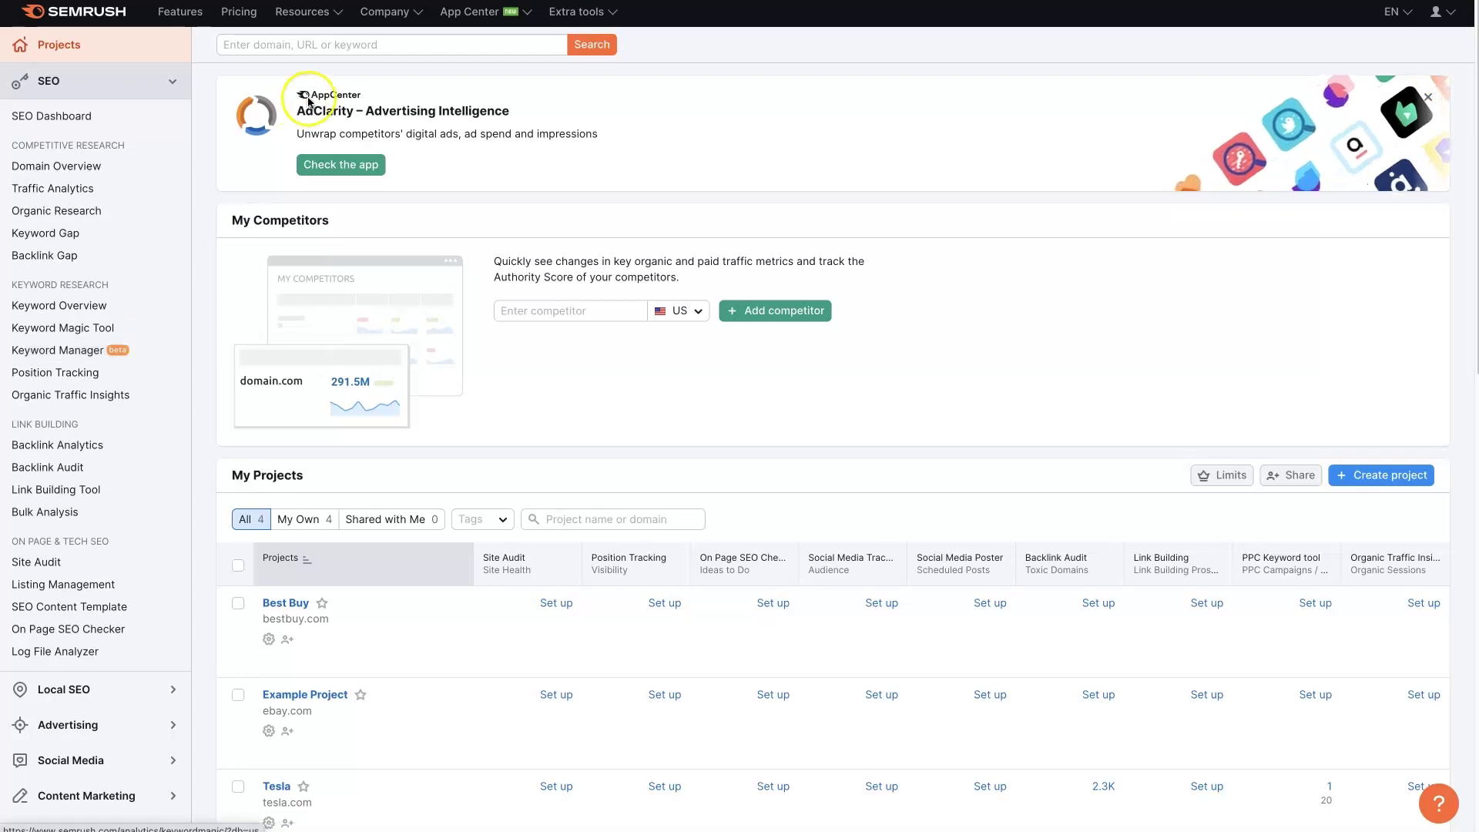
Paste the copied address into Semrush search and analyse diamondbackplumbing.com.
{"action": "left_click", "coordinate": [329, 44]}
{"action": "key", "text": "ctrl+v"}
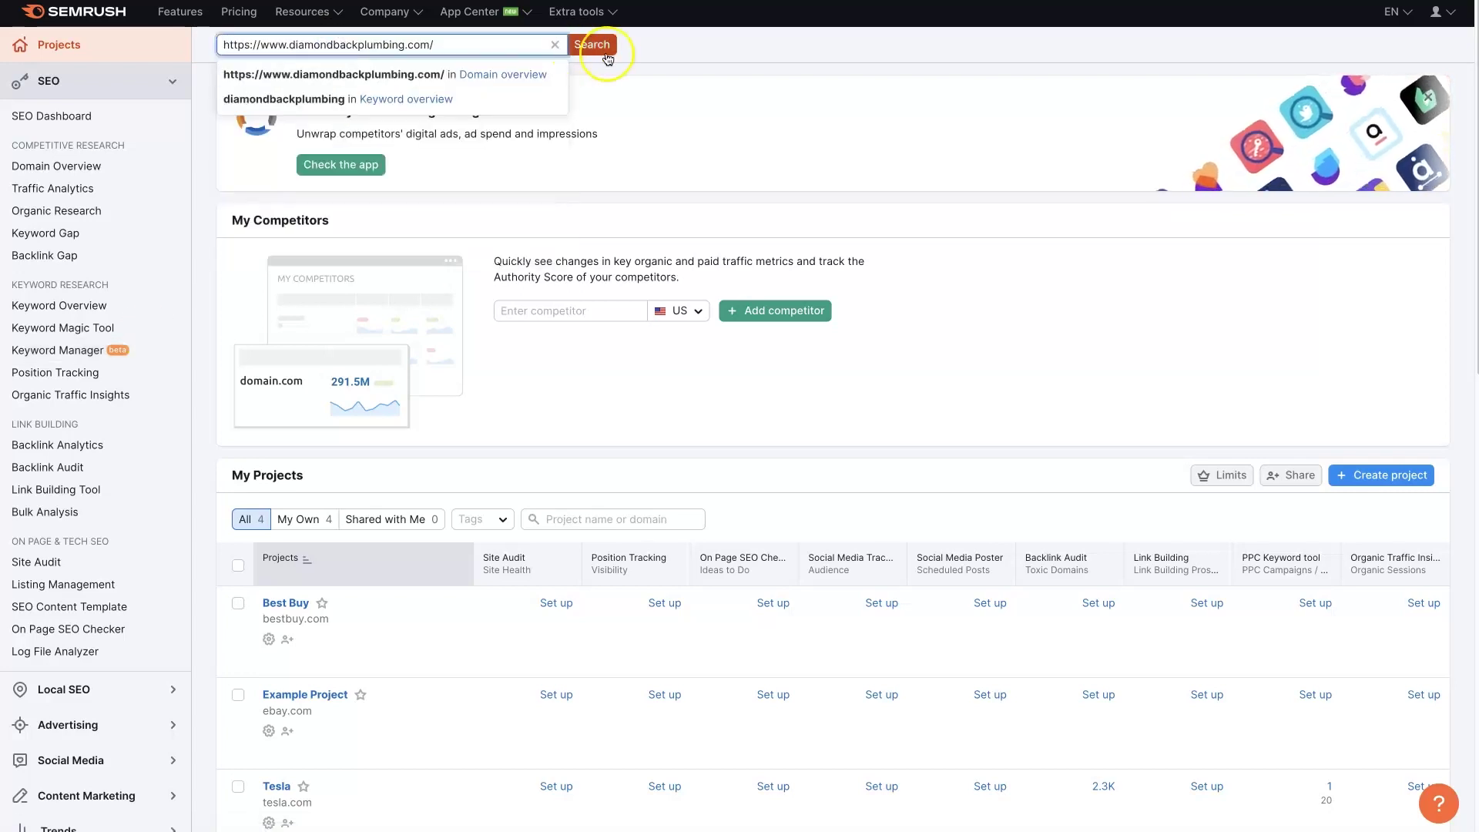
{"action": "left_click", "coordinate": [606, 49]}
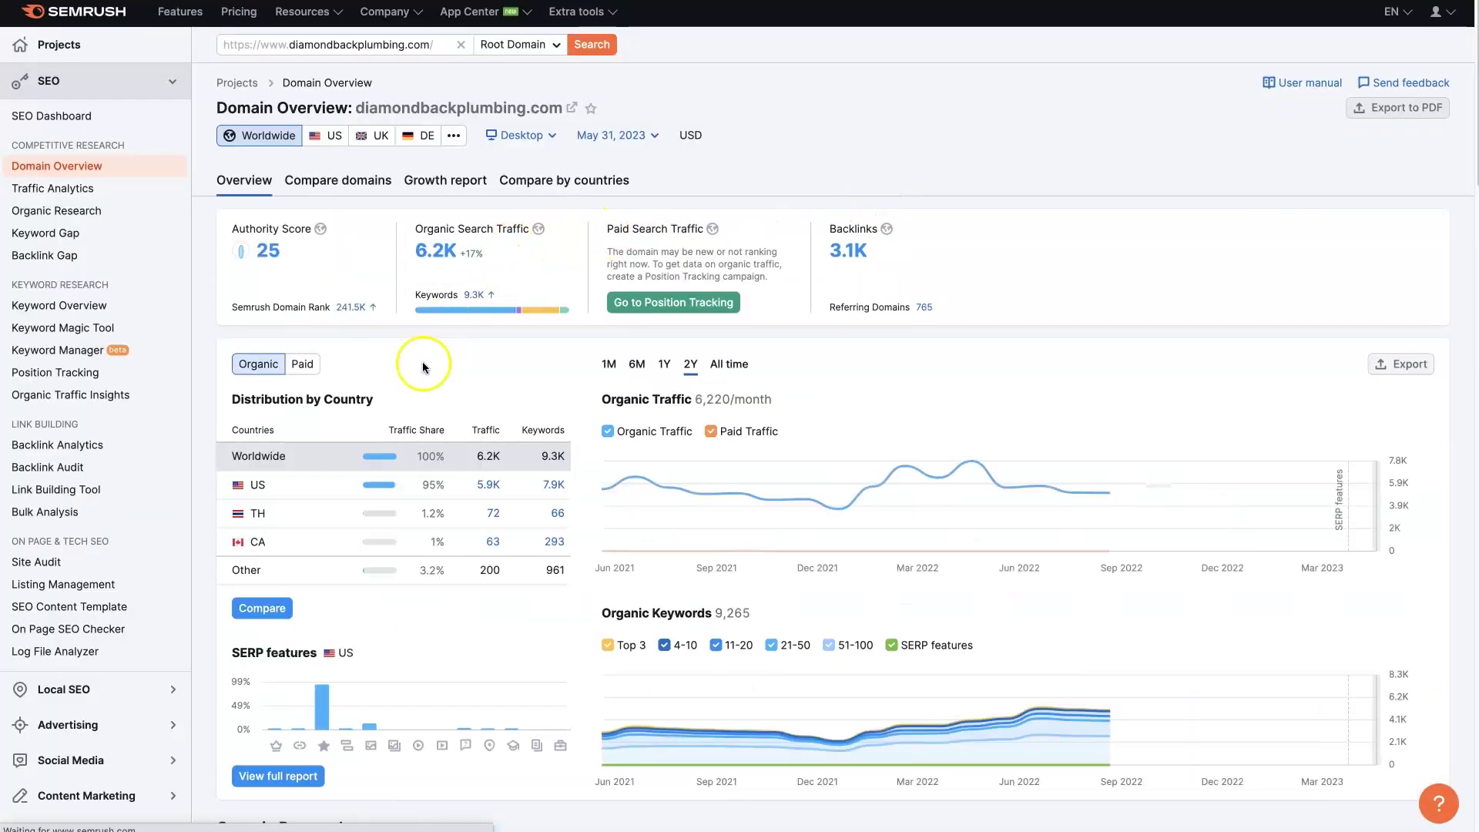
{"action": "mouse_move", "coordinate": [716, 467]}
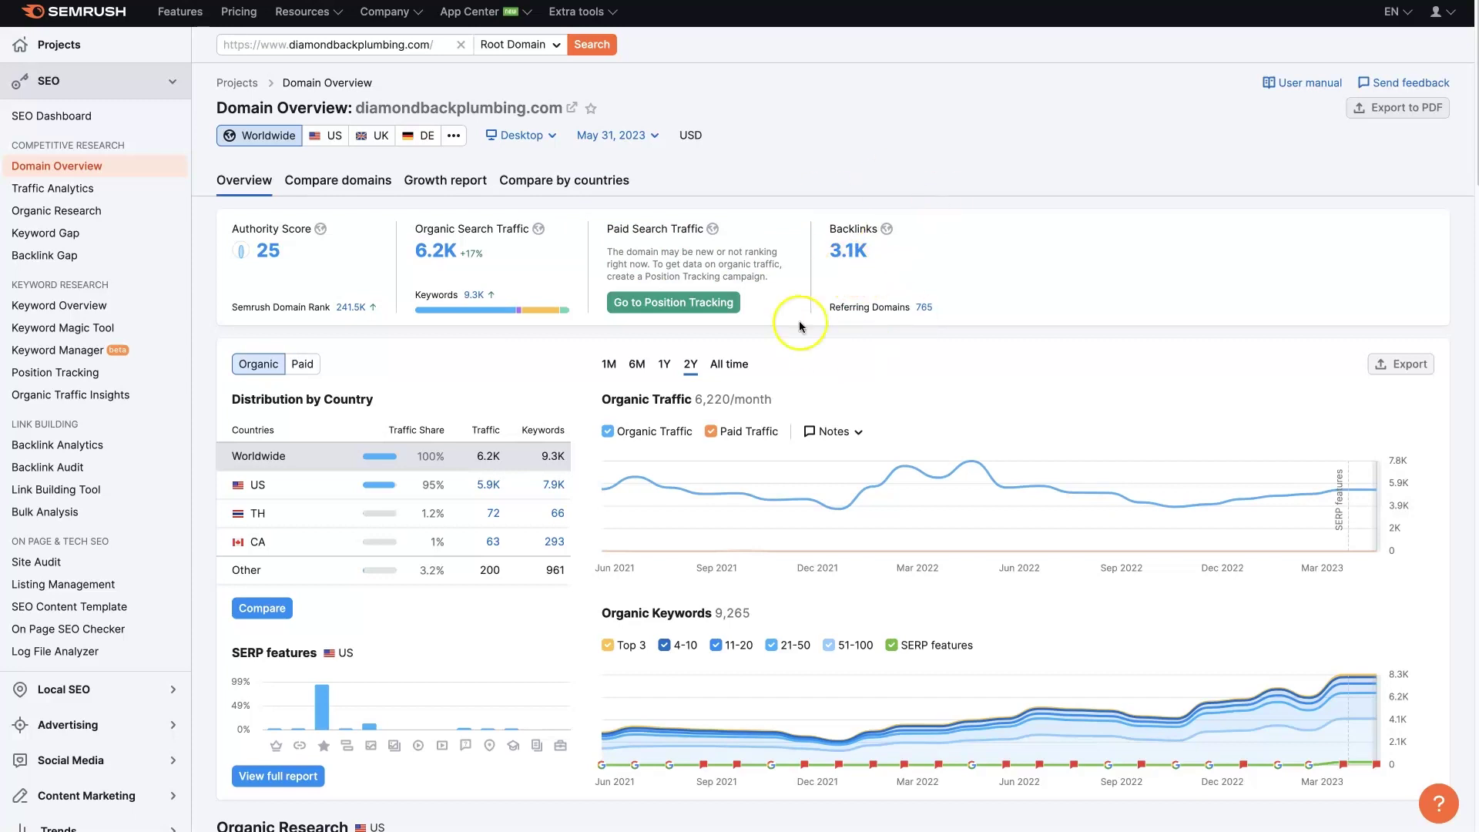
{"action": "right_click", "coordinate": [851, 256]}
{"action": "left_click", "coordinate": [884, 264]}
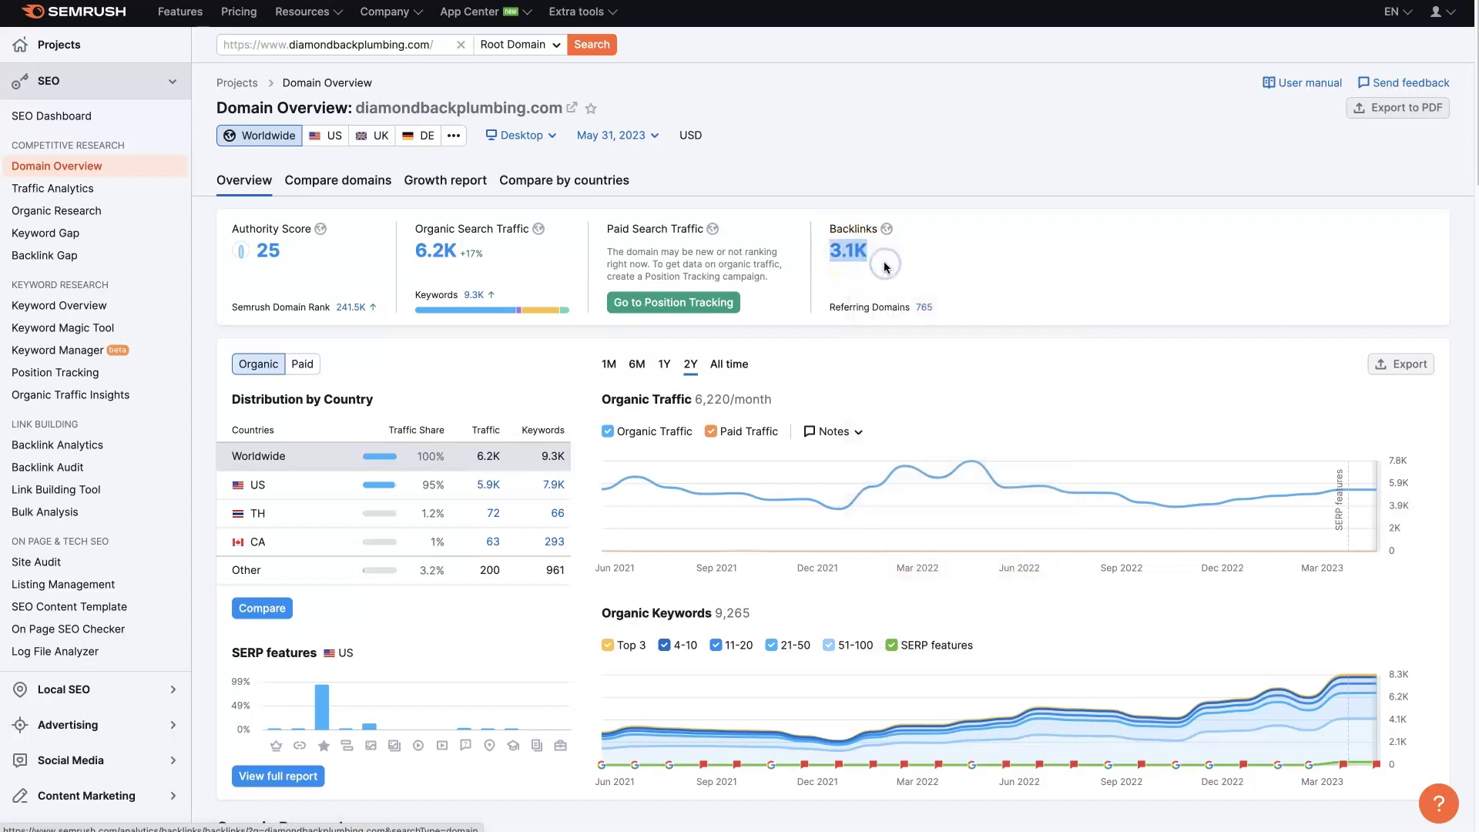
{"action": "left_click", "coordinate": [894, 126]}
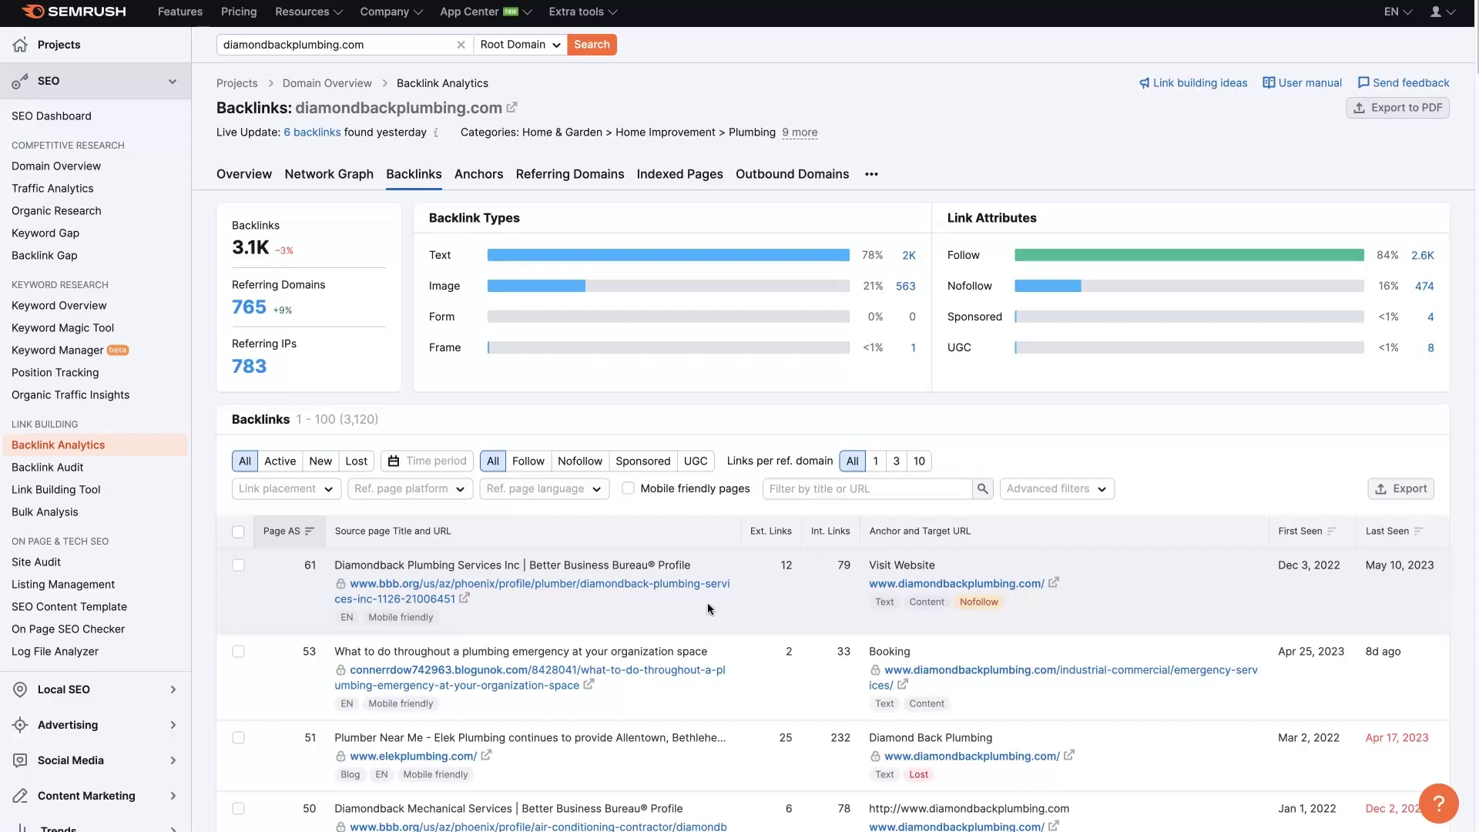
Check the Excel/CSV export formats for the 3,120 backlinks, then close the export menu.
{"action": "left_click", "coordinate": [1383, 490]}
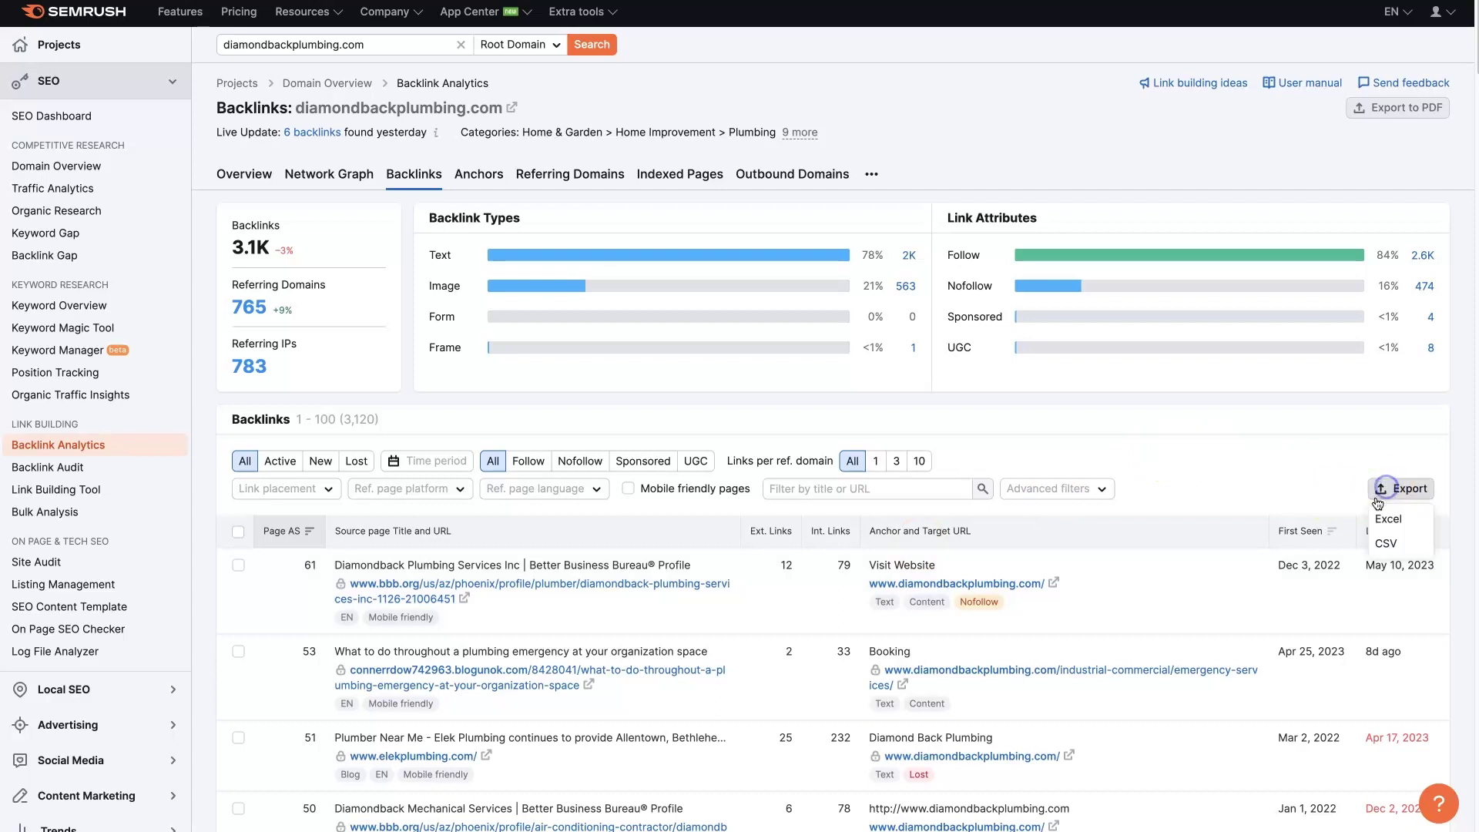
{"action": "left_click", "coordinate": [1363, 454]}
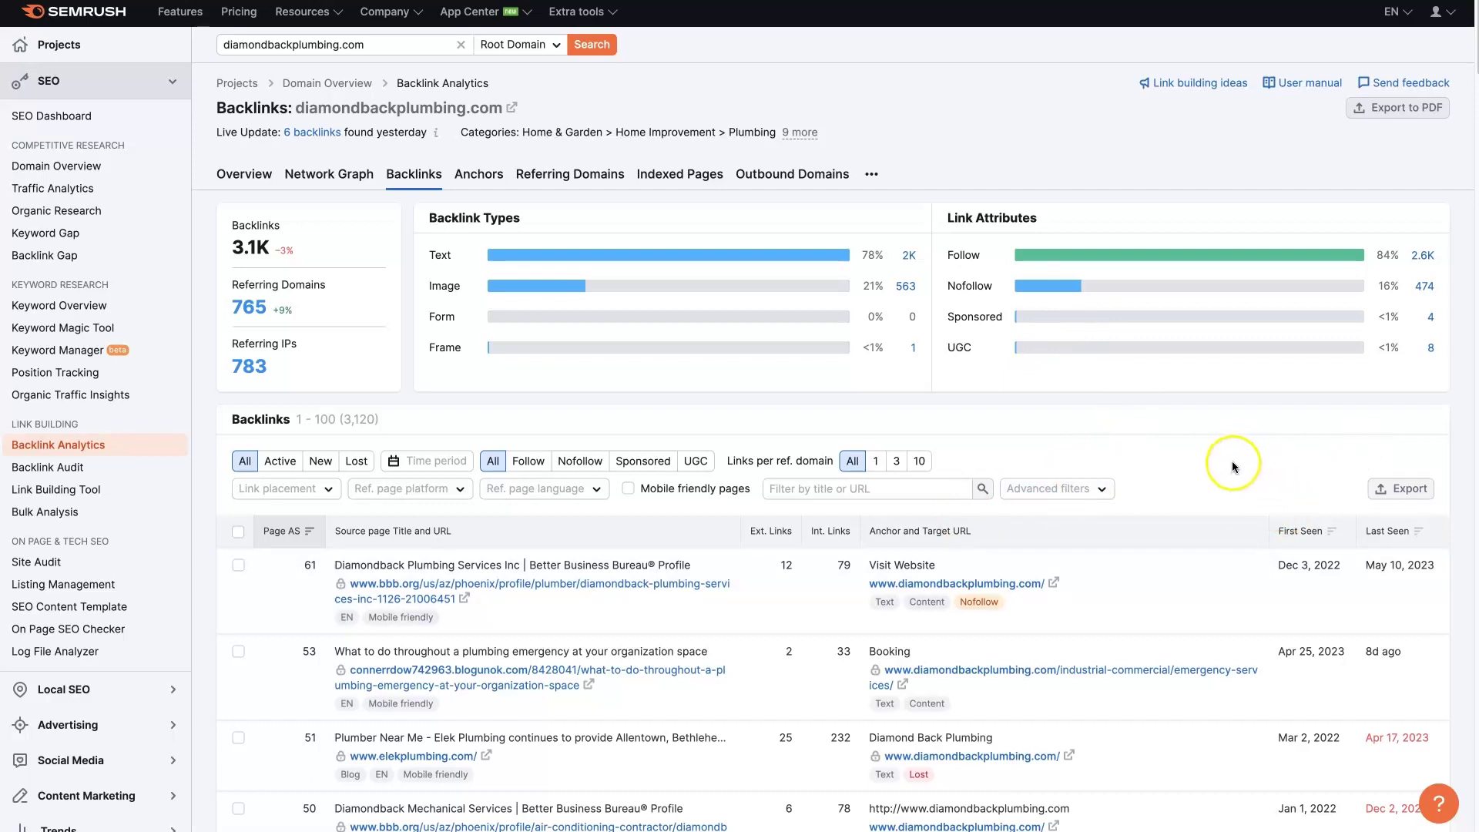
{"action": "scroll", "coordinate": [1202, 445], "scroll_direction": "down", "scroll_amount": 2}
{"action": "scroll", "coordinate": [1202, 445], "scroll_direction": "down", "scroll_amount": 1}
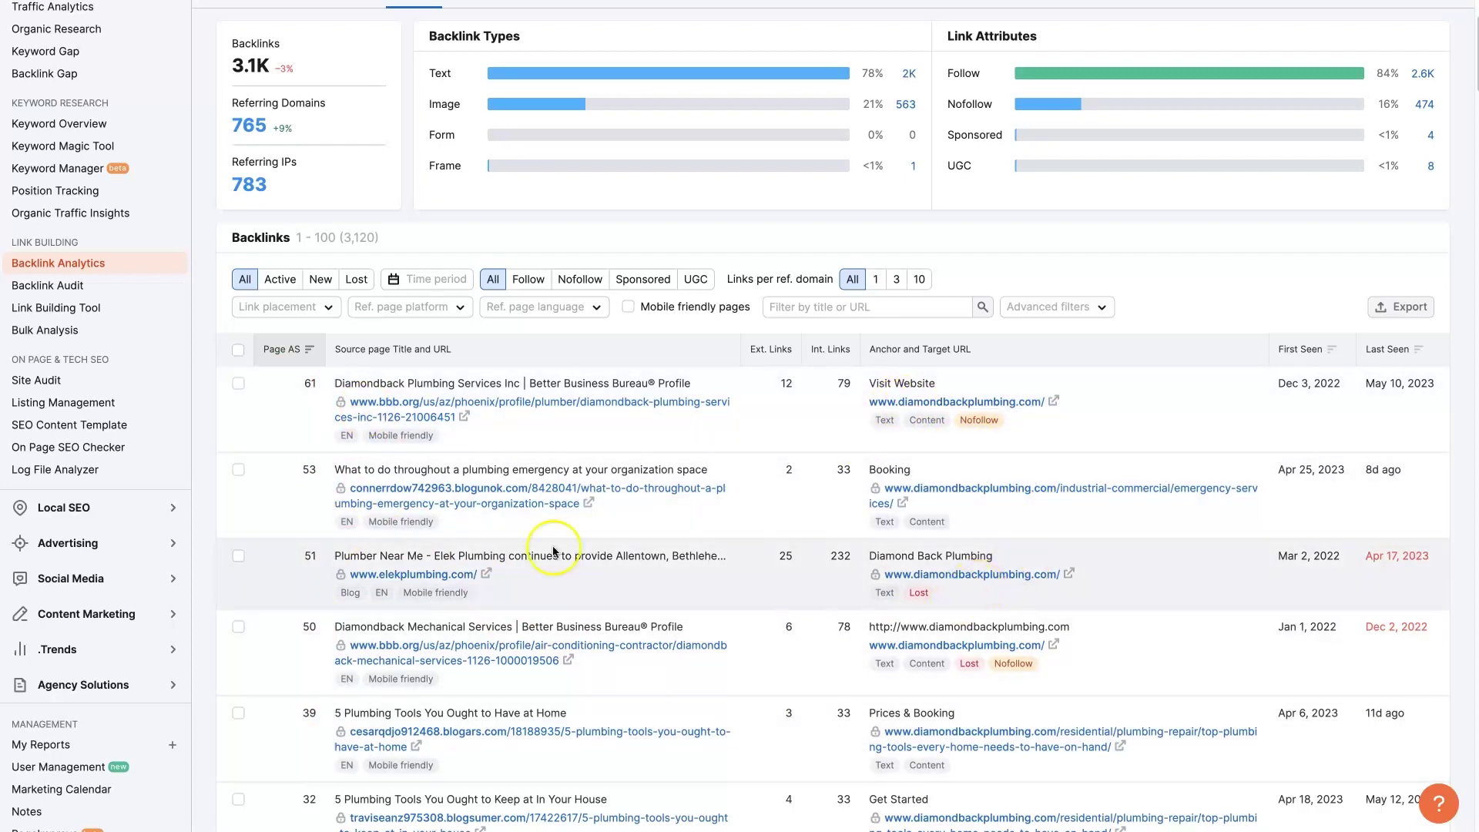
{"action": "mouse_move", "coordinate": [294, 359]}
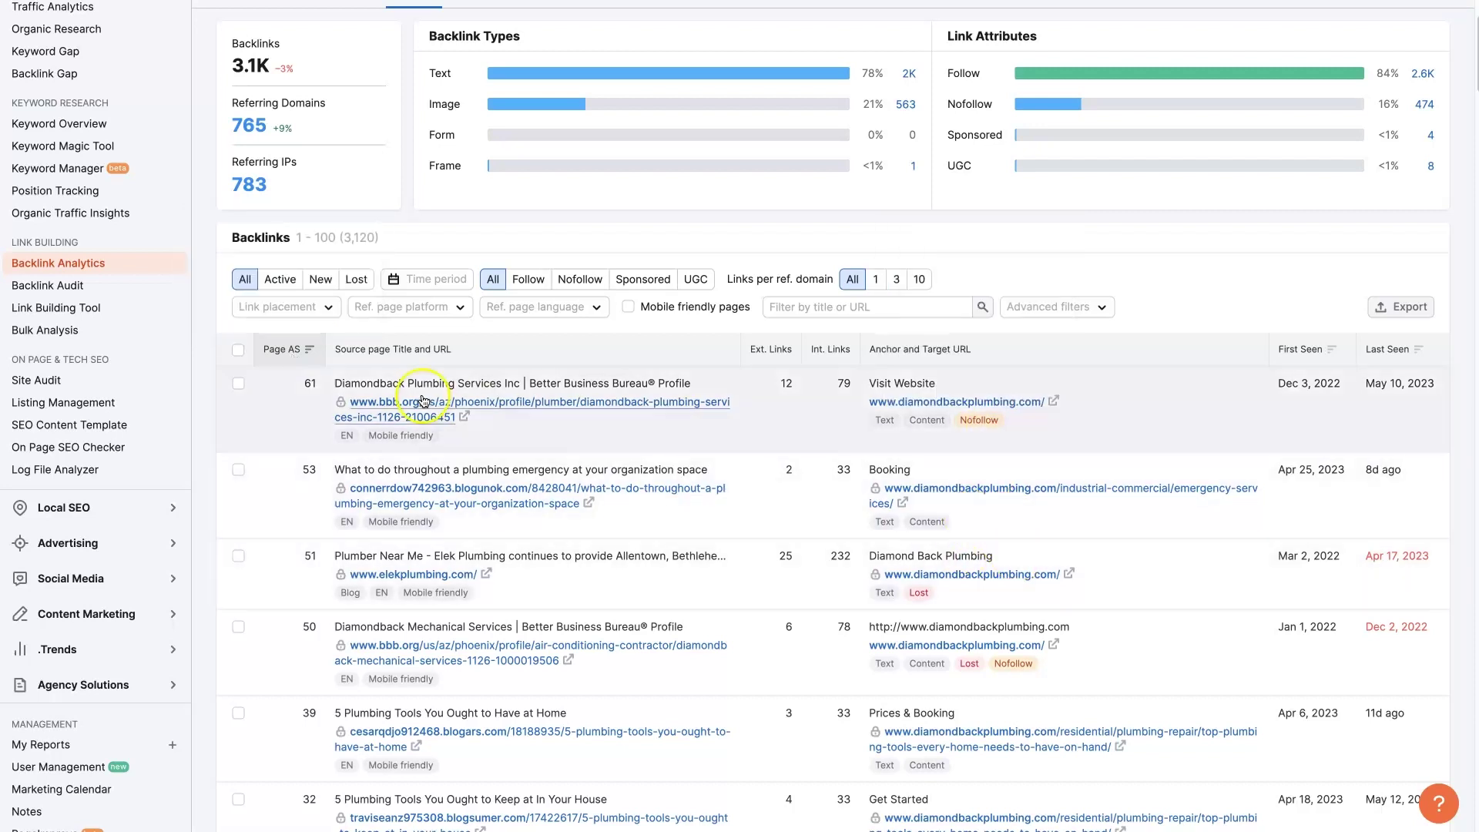
{"action": "scroll", "coordinate": [277, 386], "scroll_direction": "down", "scroll_amount": 2}
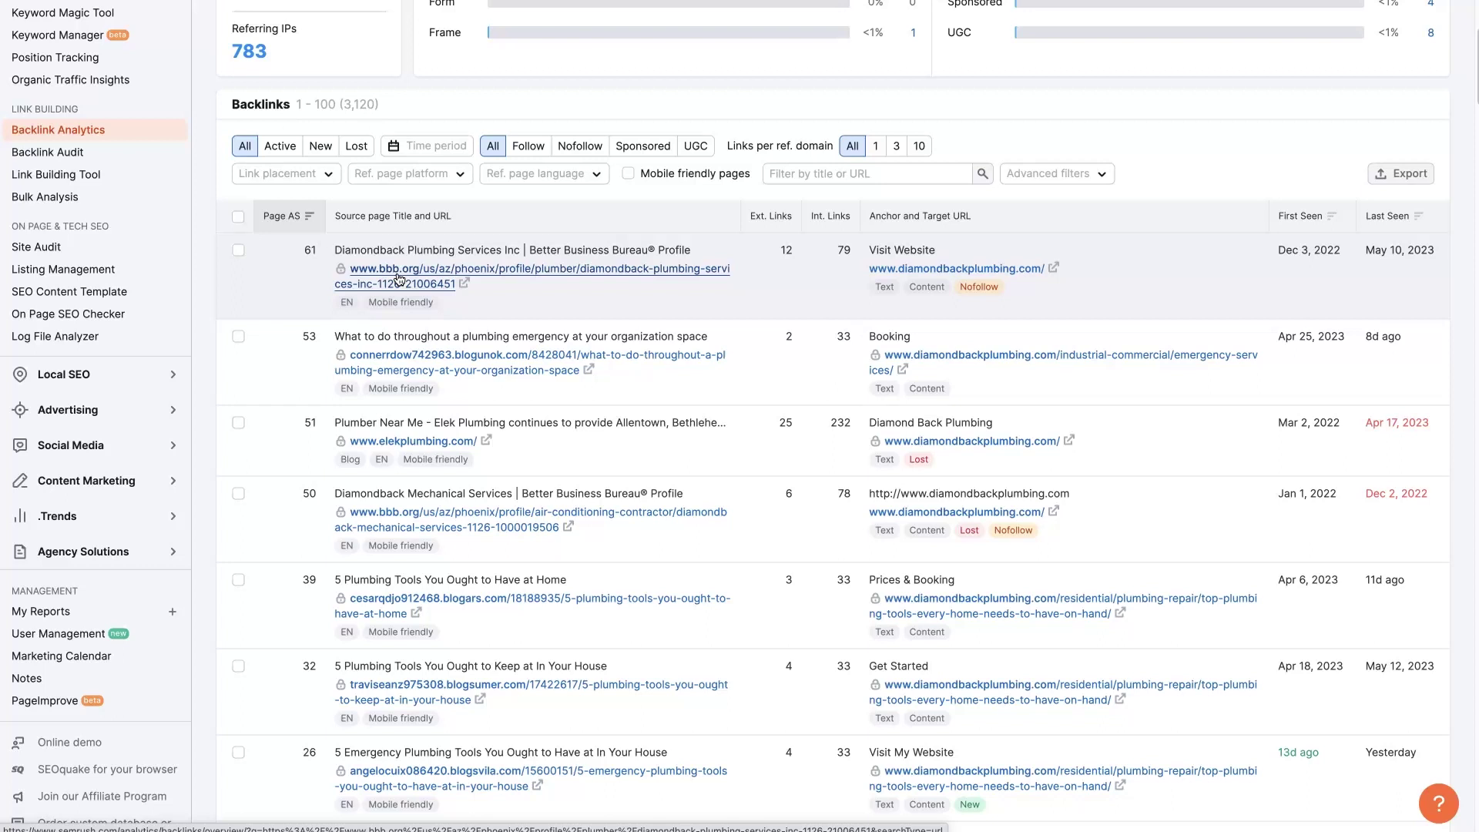
{"action": "scroll", "coordinate": [617, 291], "scroll_direction": "down", "scroll_amount": 8}
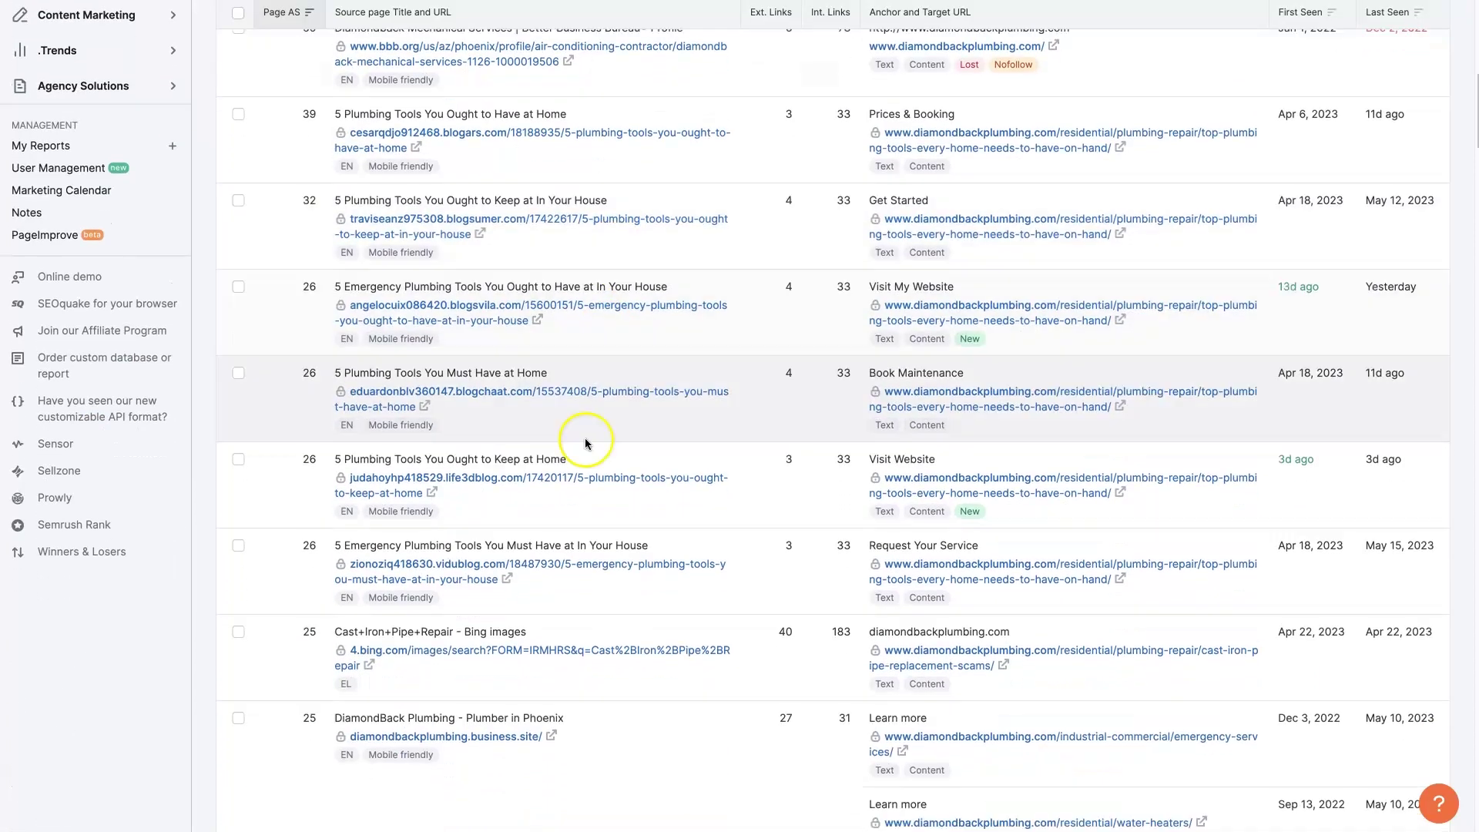
{"action": "scroll", "coordinate": [561, 571], "scroll_direction": "down", "scroll_amount": 7}
{"action": "scroll", "coordinate": [561, 571], "scroll_direction": "down", "scroll_amount": 5}
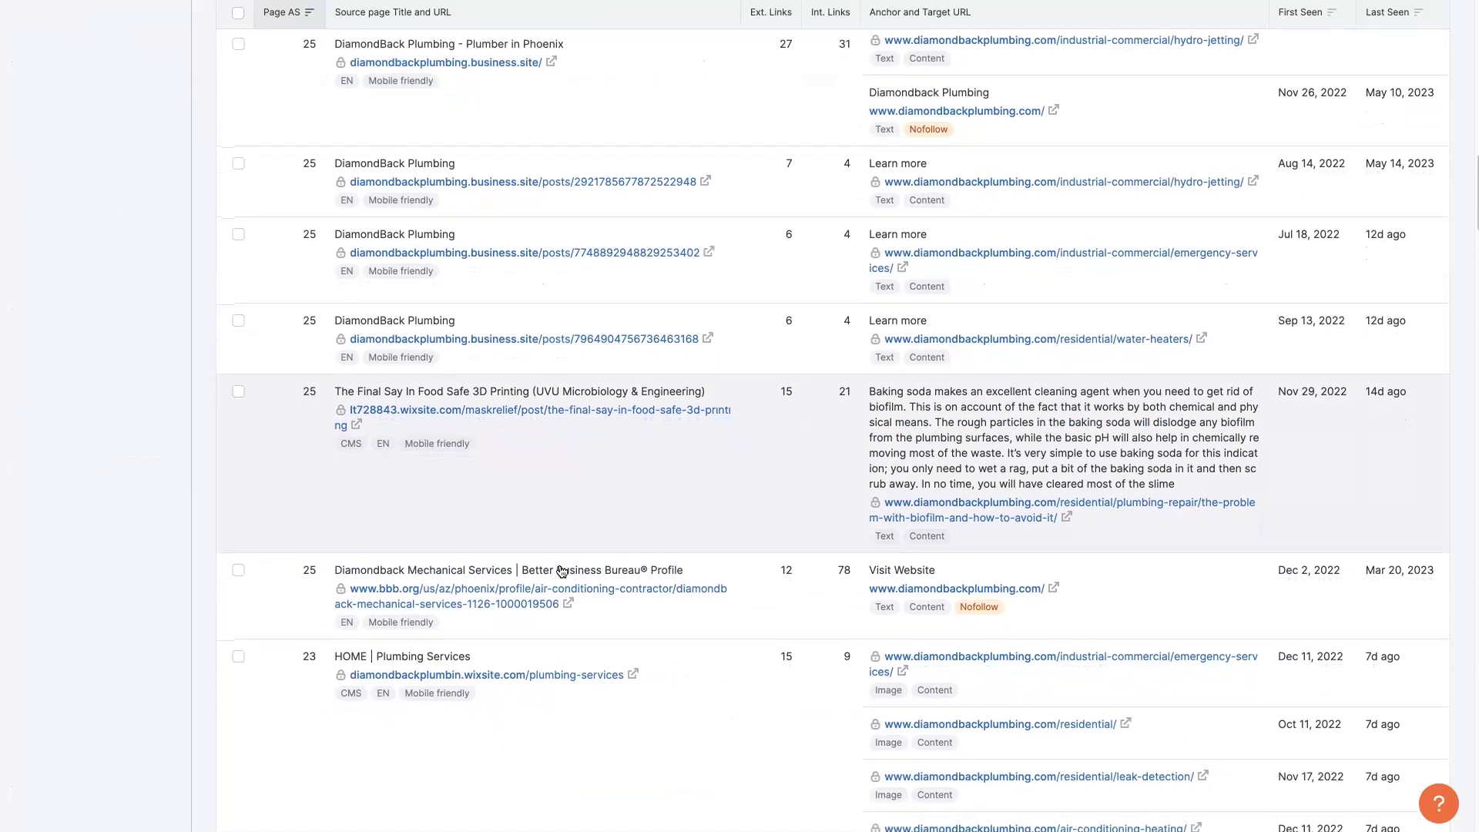
{"action": "scroll", "coordinate": [561, 571], "scroll_direction": "down", "scroll_amount": 8}
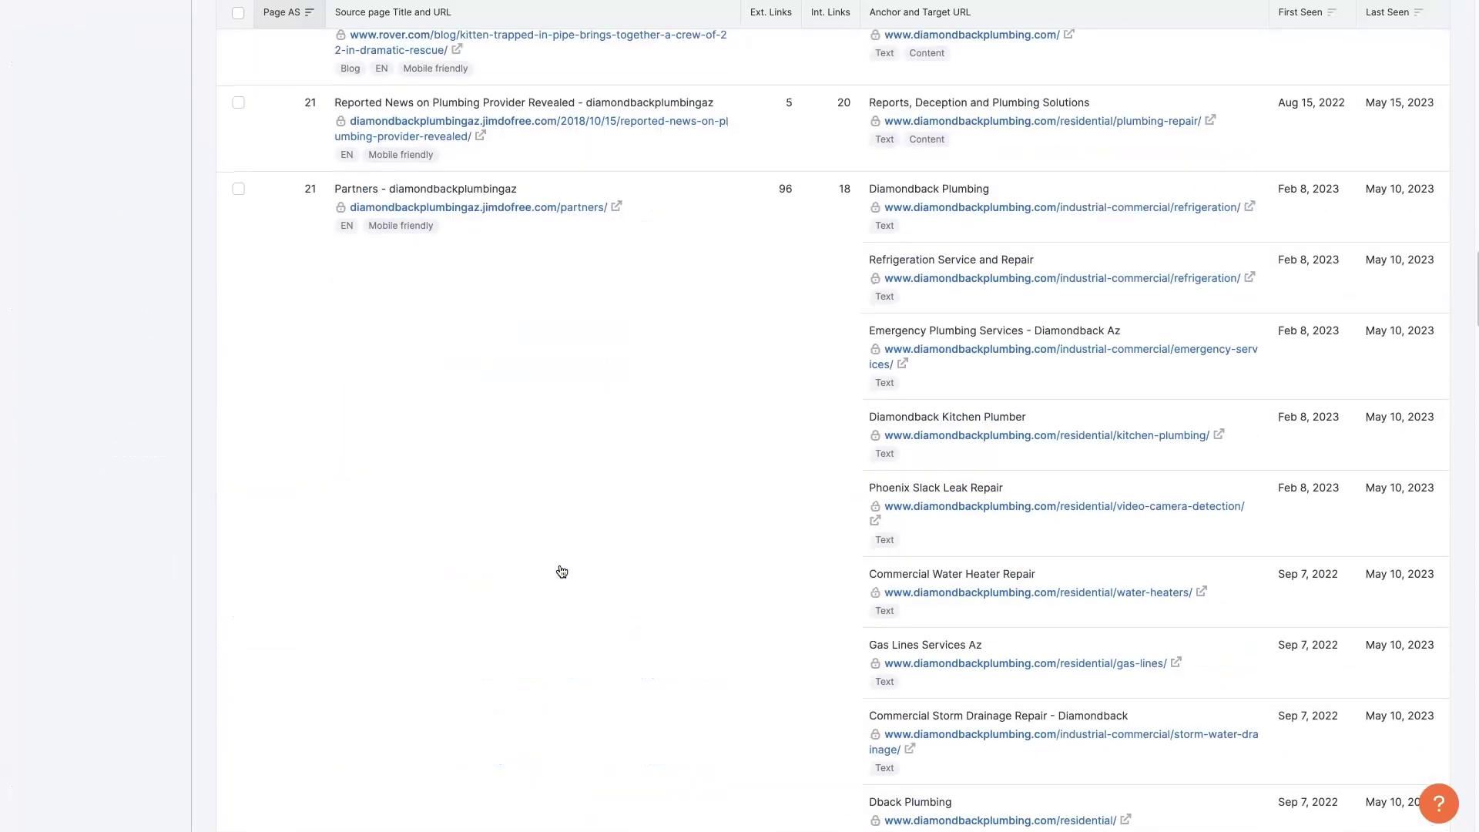
{"action": "scroll", "coordinate": [561, 571], "scroll_direction": "down", "scroll_amount": 20}
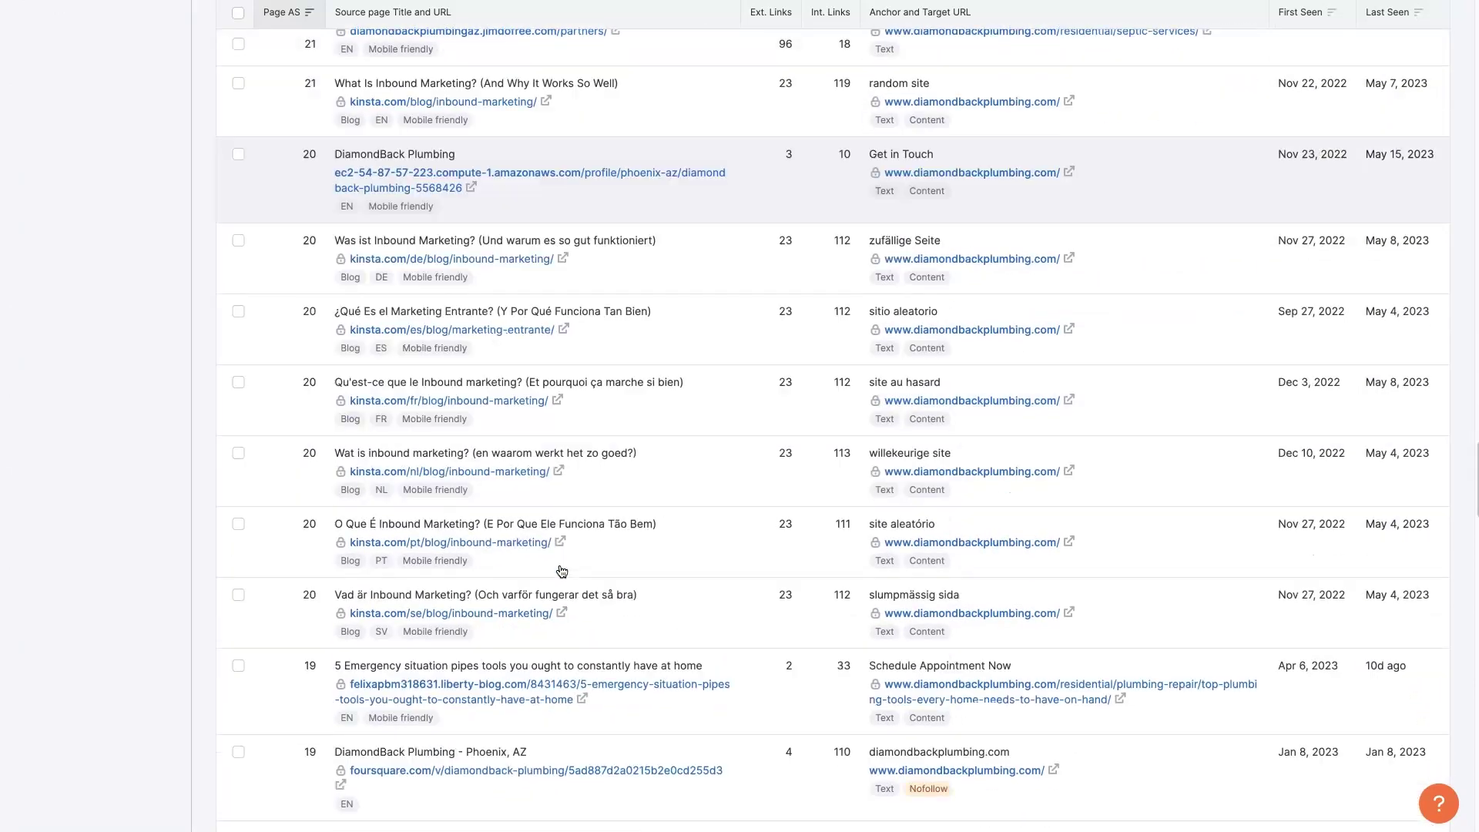
{"action": "scroll", "coordinate": [561, 571], "scroll_direction": "down", "scroll_amount": 2}
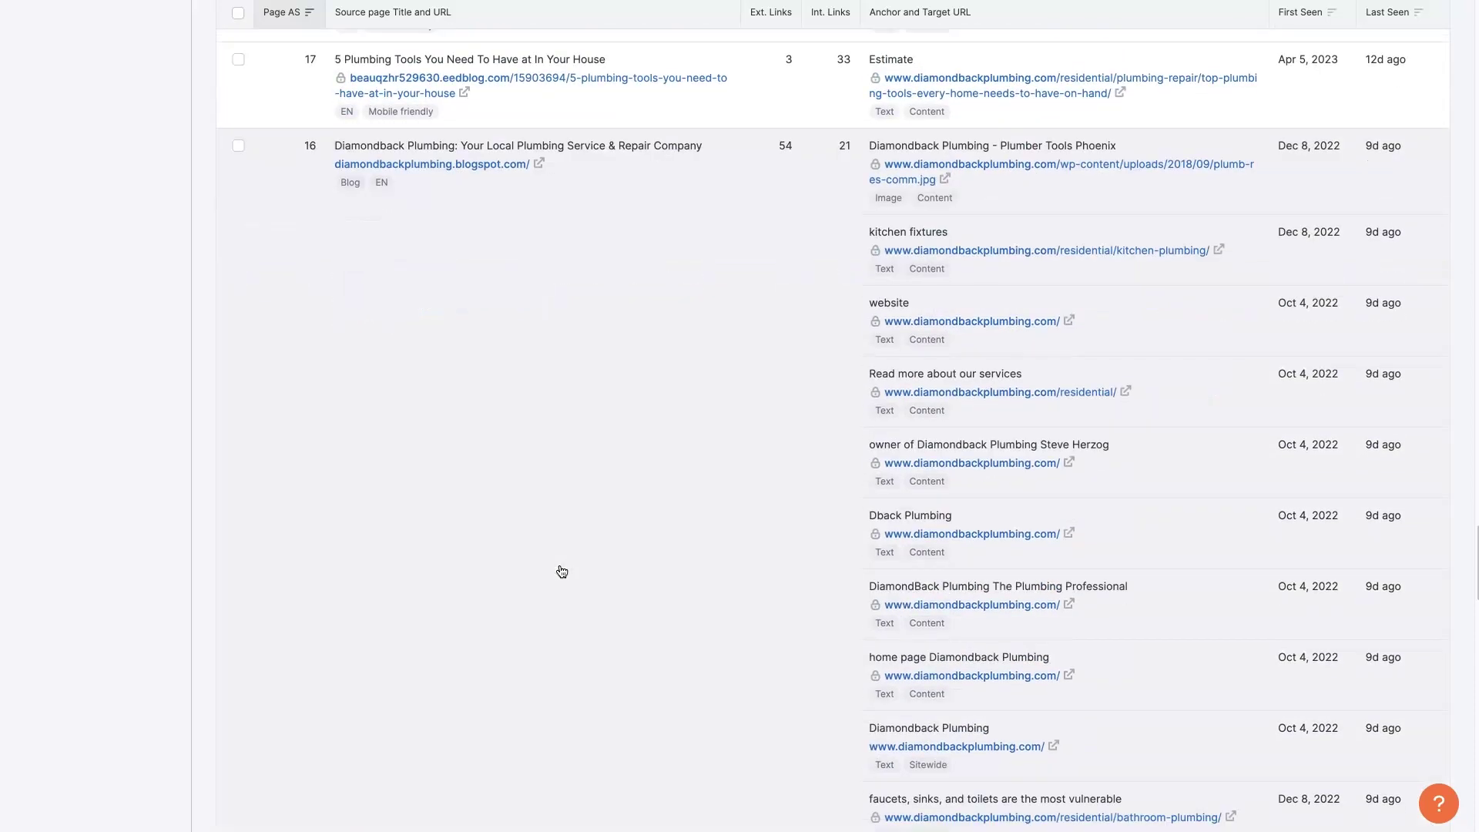
{"action": "scroll", "coordinate": [561, 571], "scroll_direction": "down", "scroll_amount": 15}
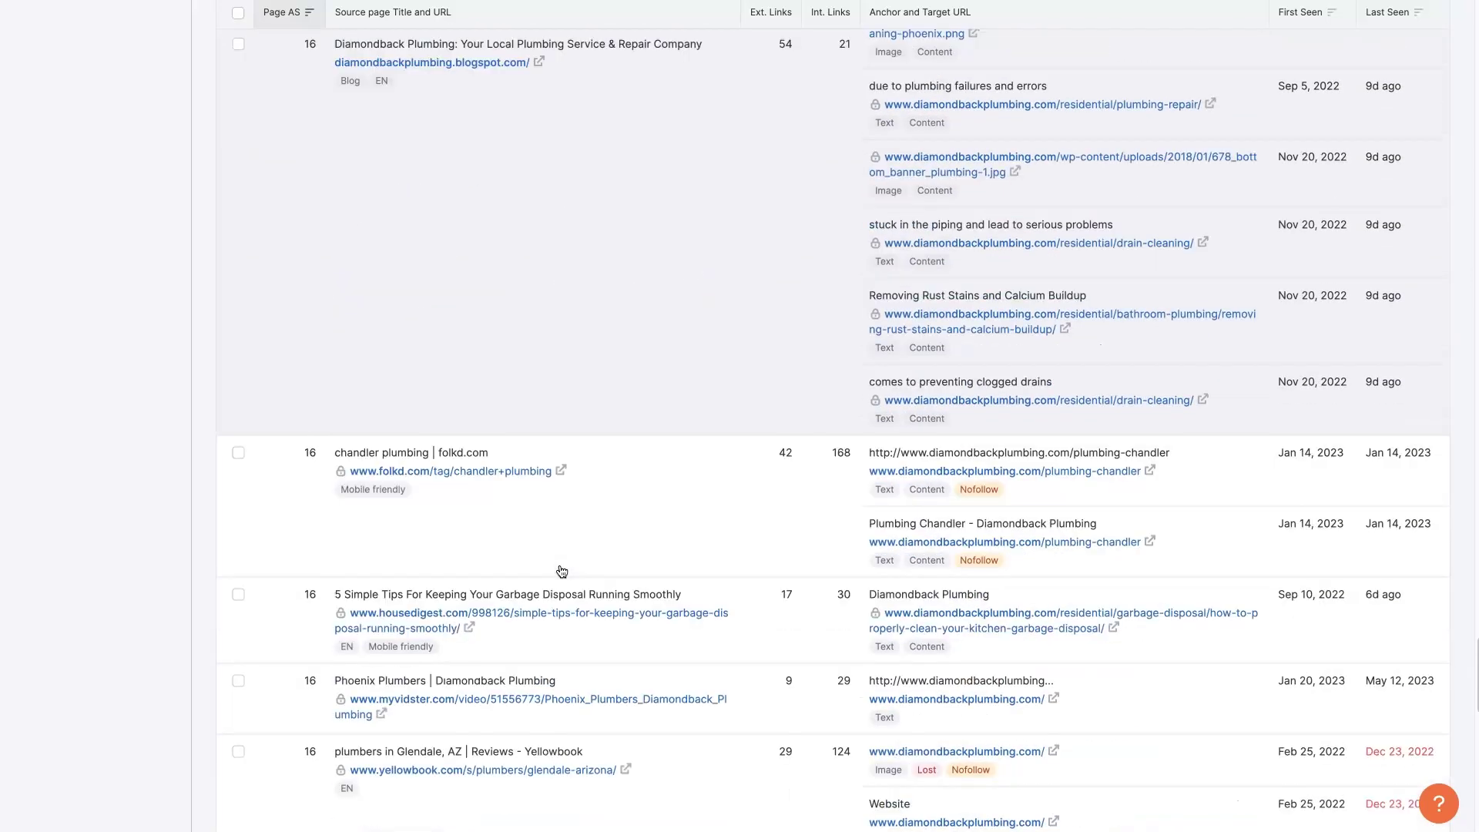
{"action": "scroll", "coordinate": [561, 571], "scroll_direction": "down", "scroll_amount": 1}
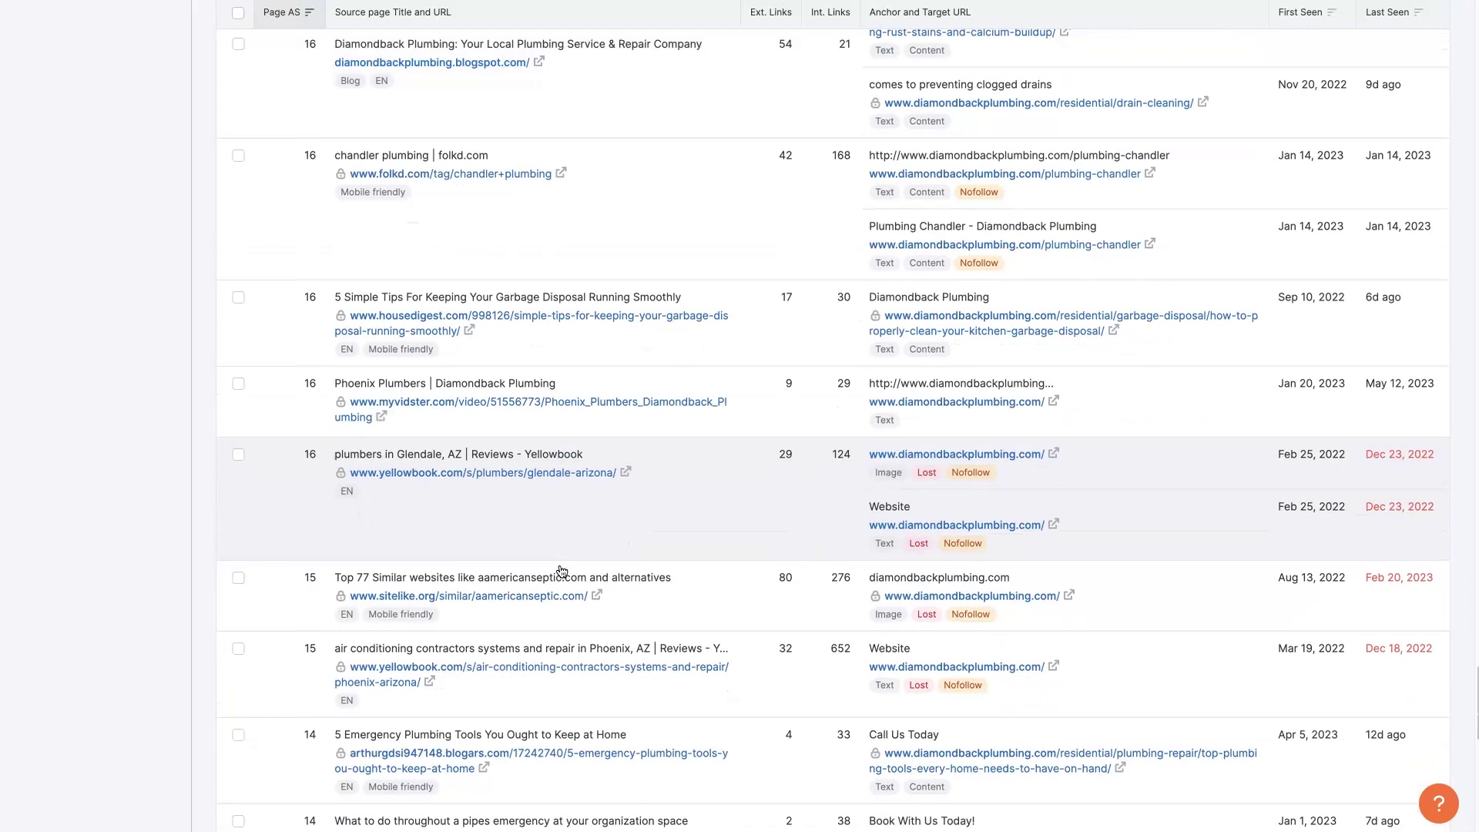
{"action": "scroll", "coordinate": [562, 571], "scroll_direction": "down", "scroll_amount": 3}
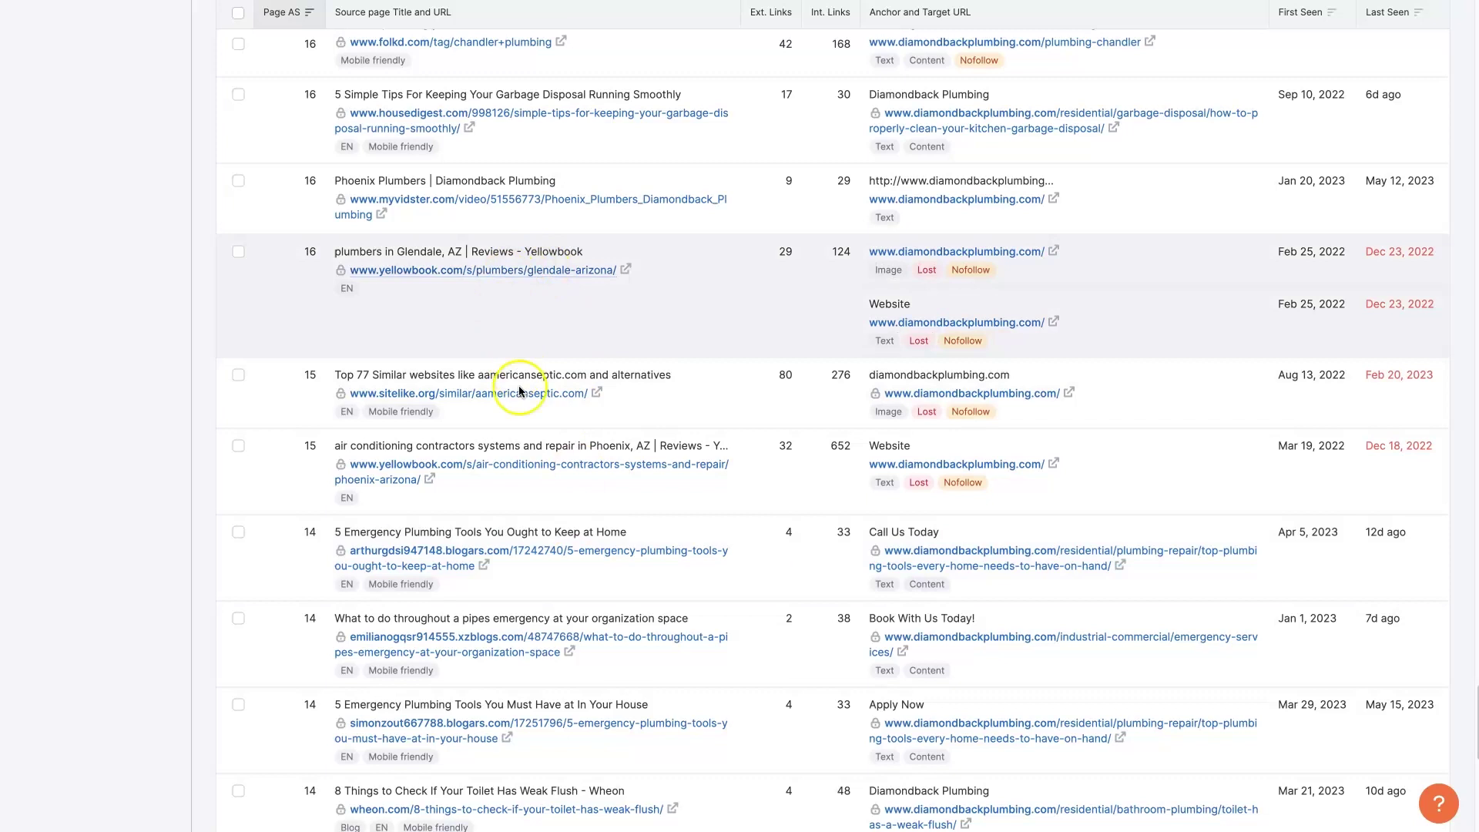
{"action": "scroll", "coordinate": [541, 589], "scroll_direction": "down", "scroll_amount": 4}
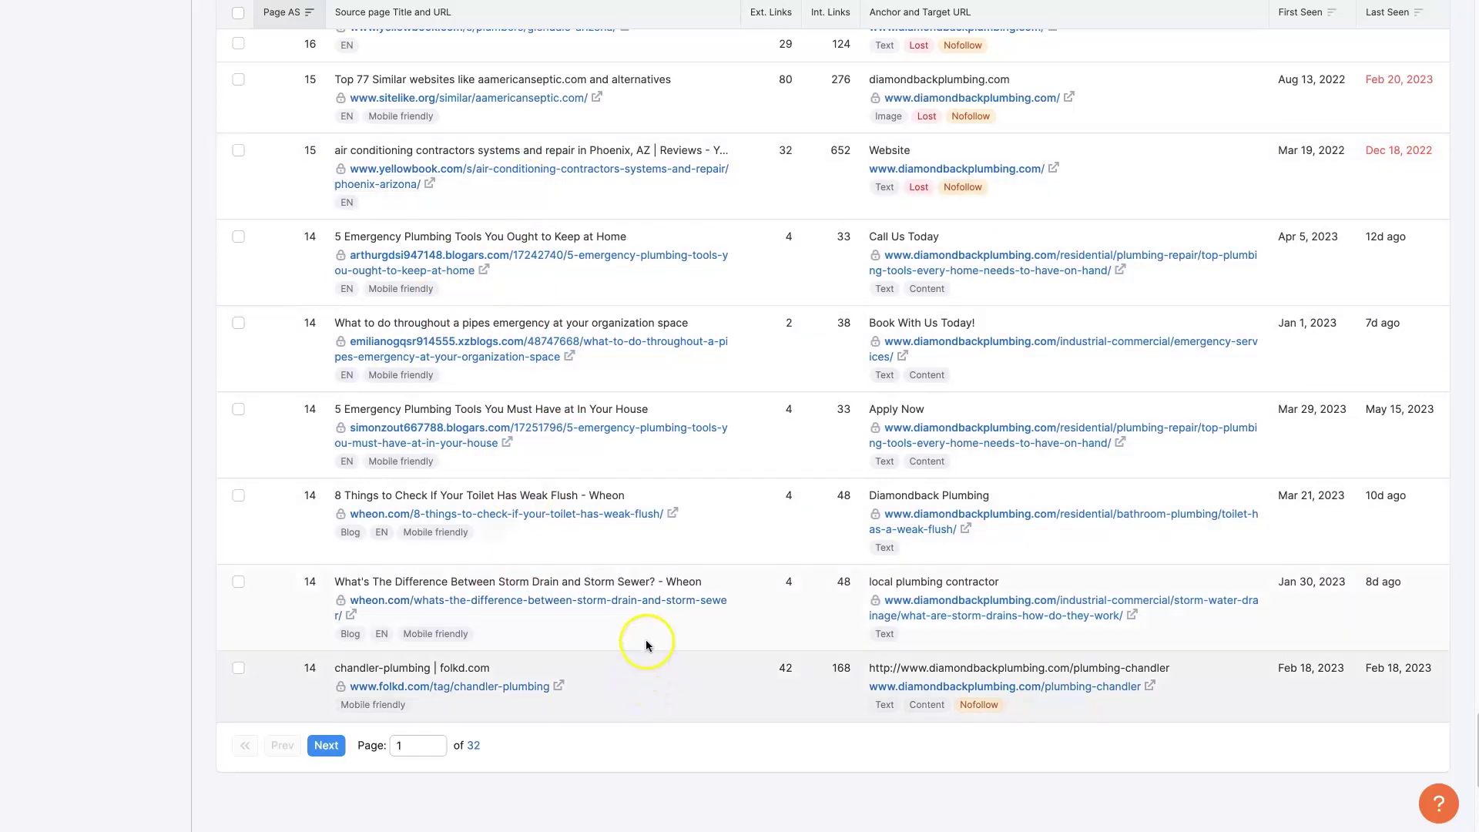
{"action": "scroll", "coordinate": [660, 438], "scroll_direction": "up", "scroll_amount": 15}
{"action": "scroll", "coordinate": [660, 437], "scroll_direction": "up", "scroll_amount": 20}
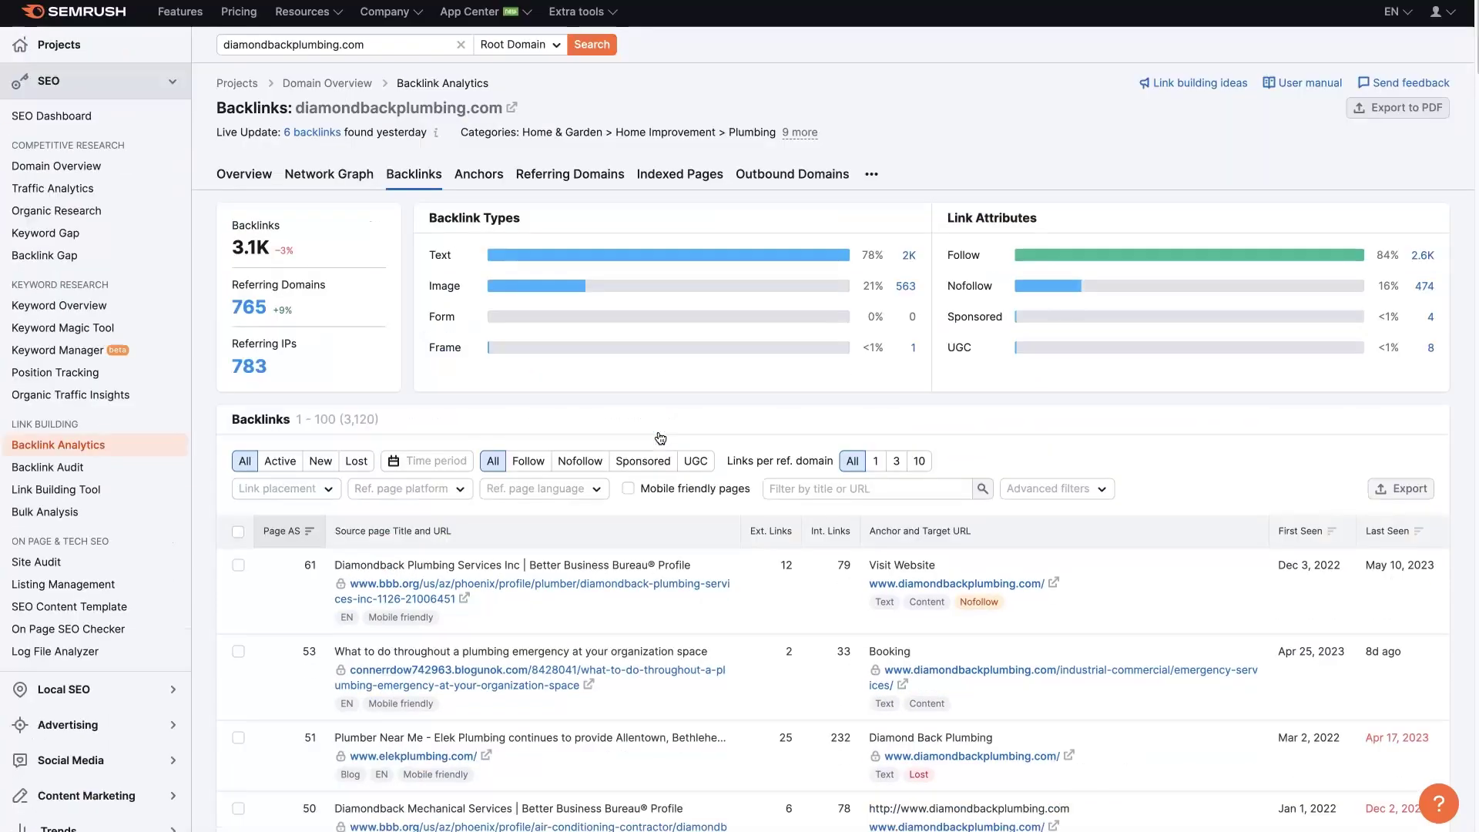
Filter the diamondbackplumbing.com backlinks to Follow links only, about 2,110, and browse them.
{"action": "left_click", "coordinate": [662, 361]}
{"action": "left_click", "coordinate": [528, 461]}
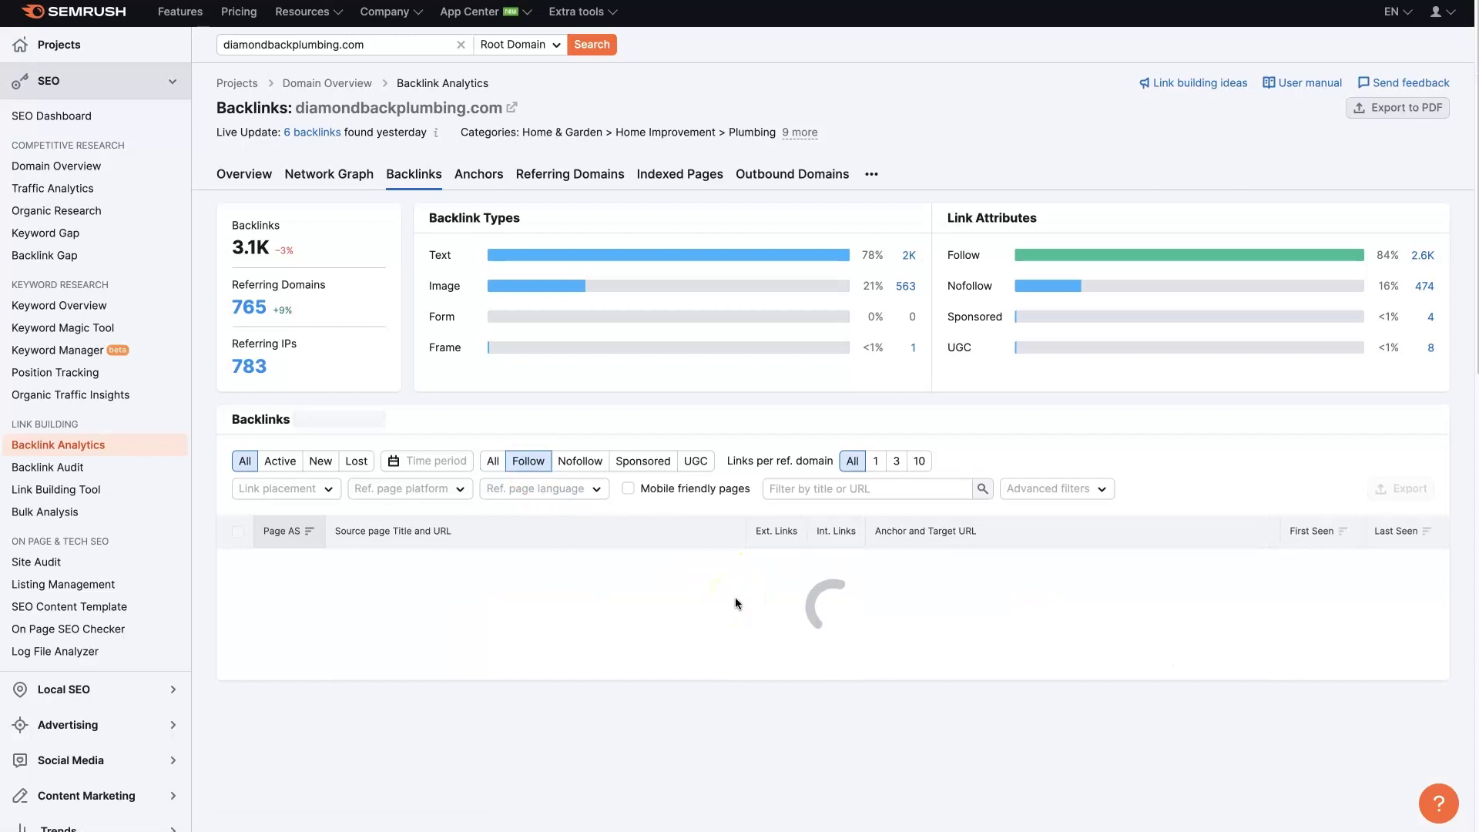
{"action": "scroll", "coordinate": [735, 598], "scroll_direction": "down", "scroll_amount": 4}
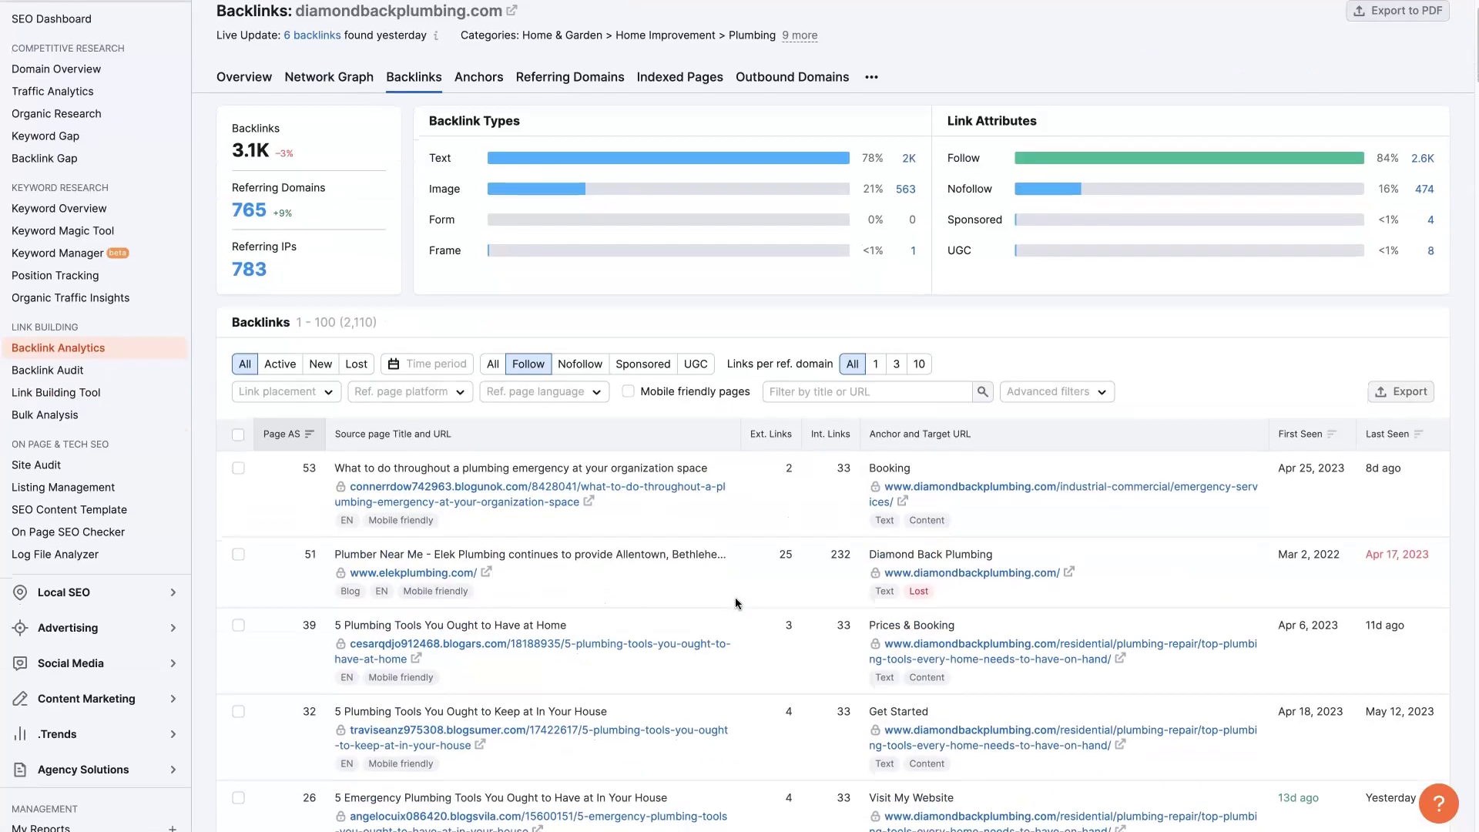
{"action": "scroll", "coordinate": [735, 598], "scroll_direction": "down", "scroll_amount": 8}
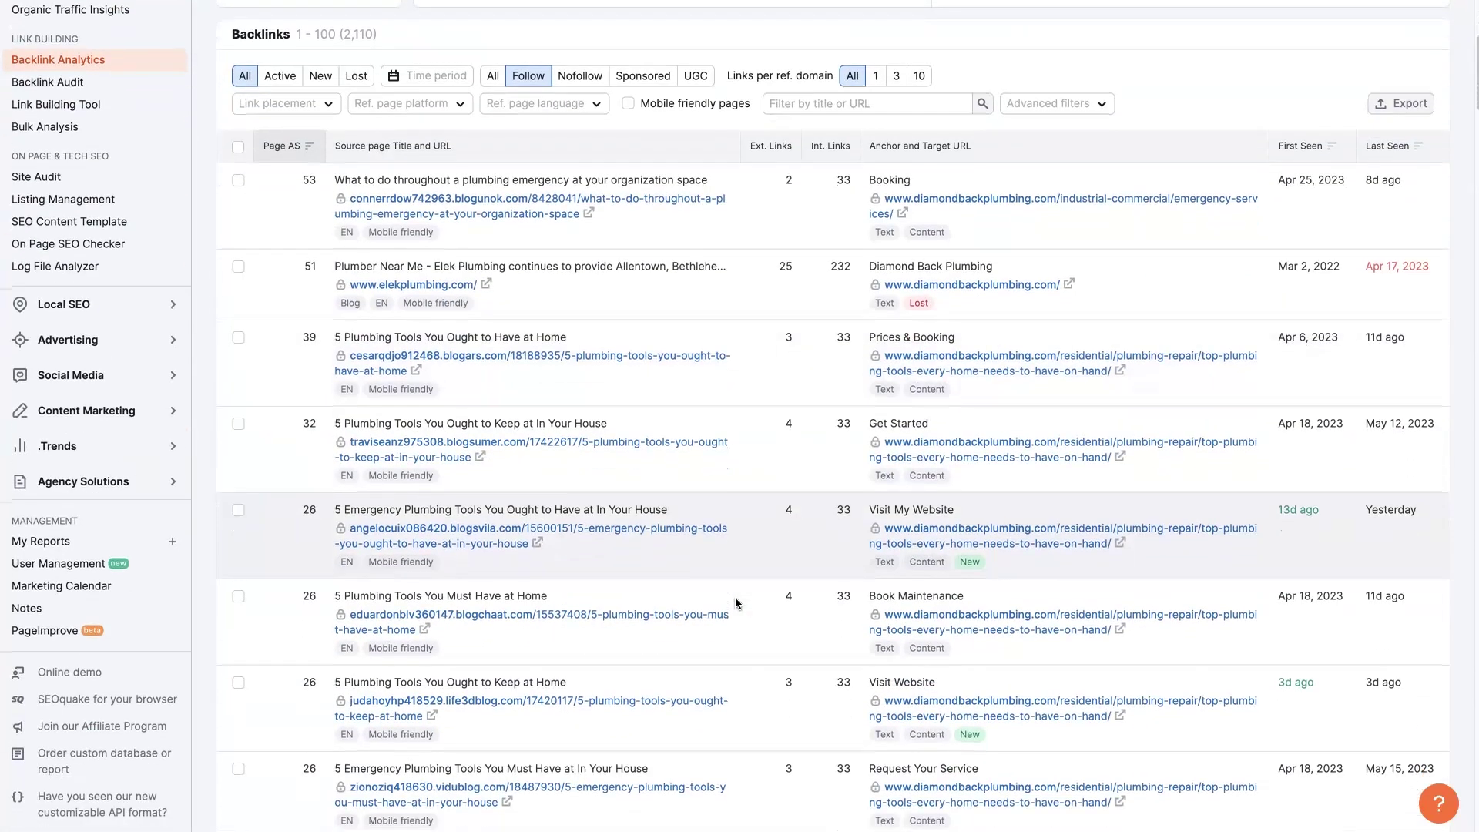
{"action": "scroll", "coordinate": [735, 598], "scroll_direction": "up", "scroll_amount": 12}
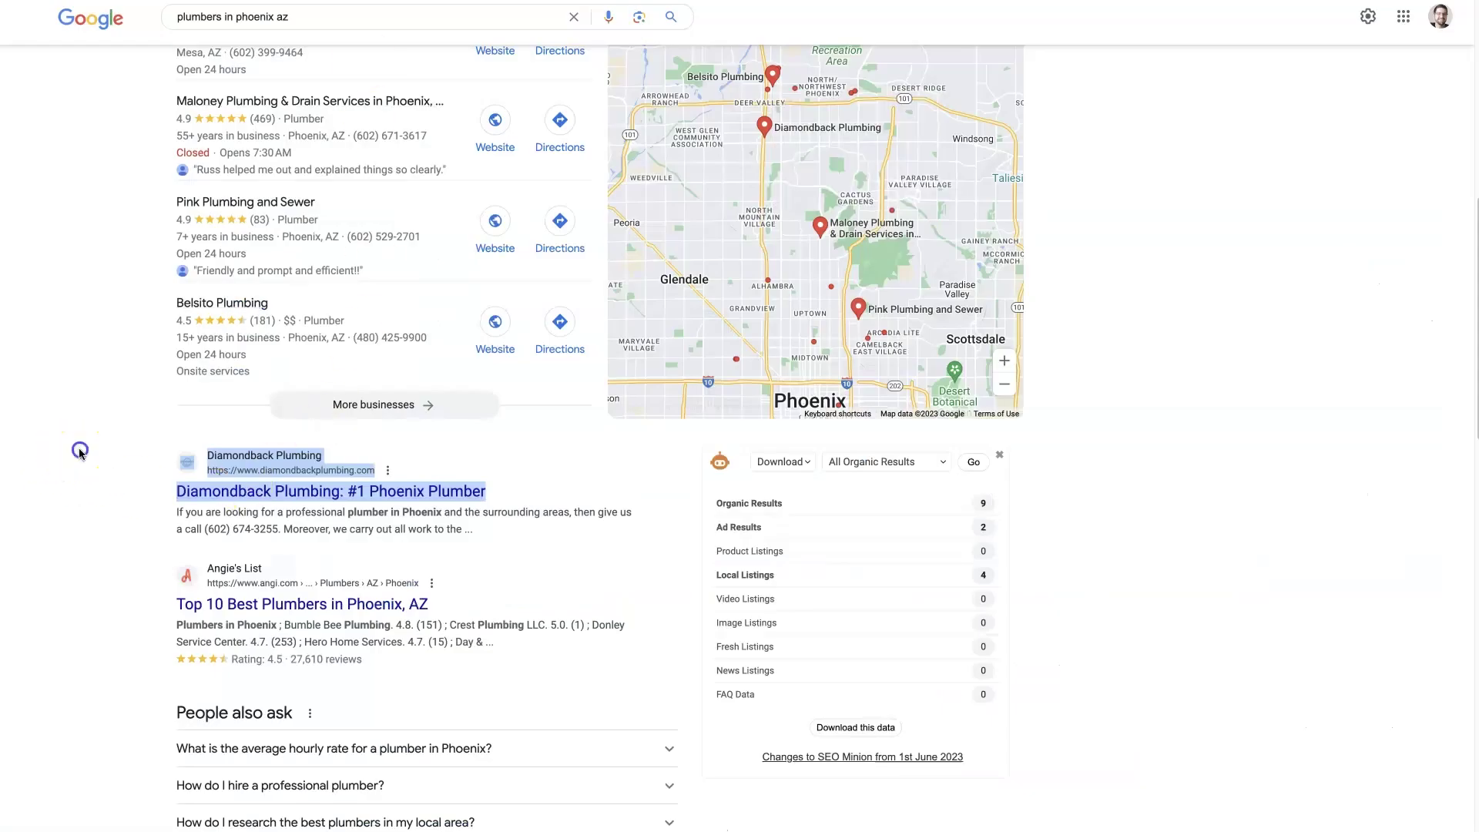
{"action": "left_click", "coordinate": [80, 451]}
Copy the link address of the Parker & Sons Phoenix plumbing result.
{"action": "scroll", "coordinate": [93, 476], "scroll_direction": "up", "scroll_amount": 9}
{"action": "scroll", "coordinate": [92, 474], "scroll_direction": "down", "scroll_amount": 15}
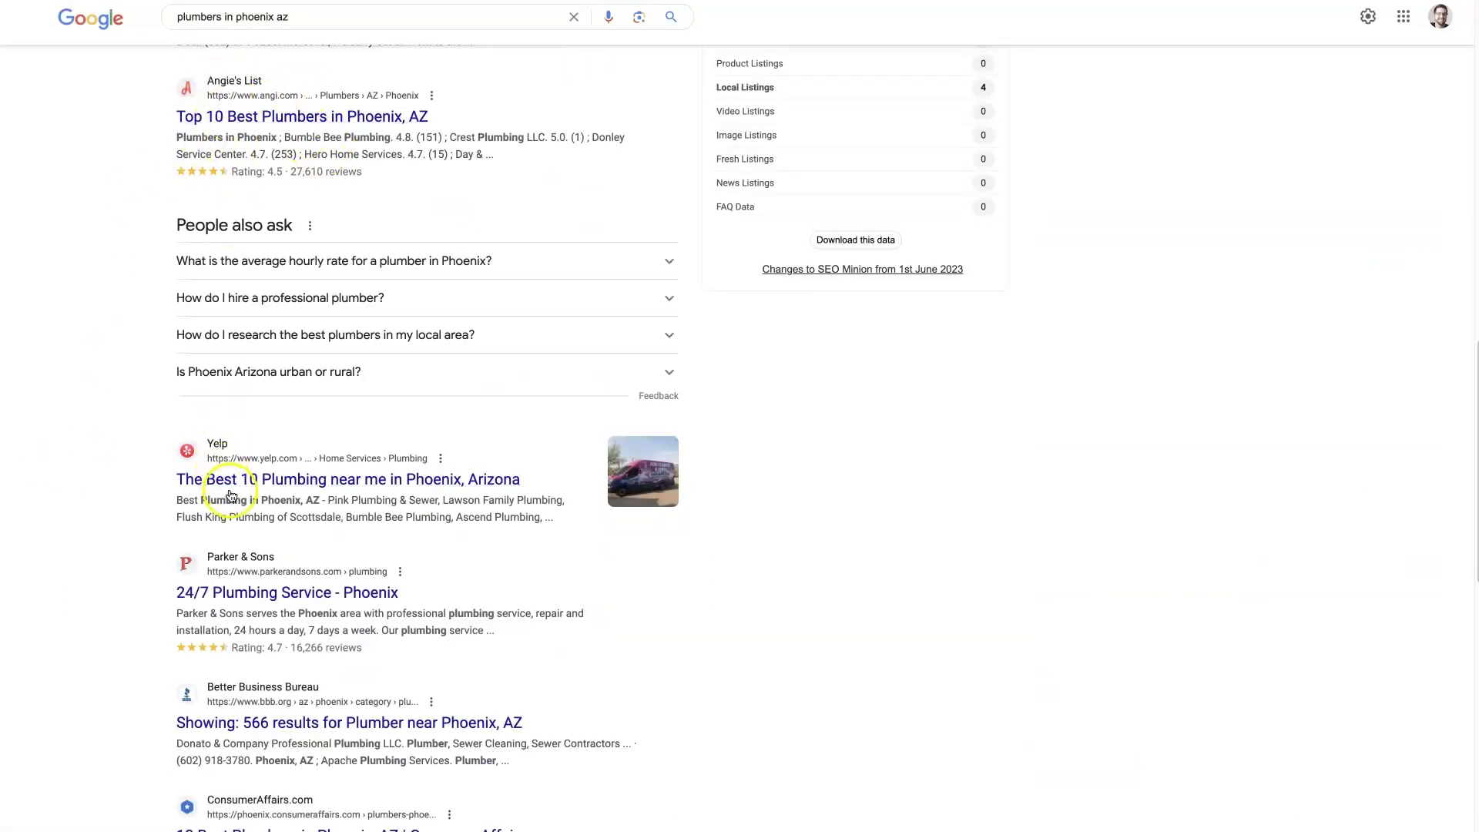
{"action": "triple_click", "coordinate": [293, 593]}
{"action": "right_click", "coordinate": [277, 594]}
{"action": "left_click", "coordinate": [373, 667]}
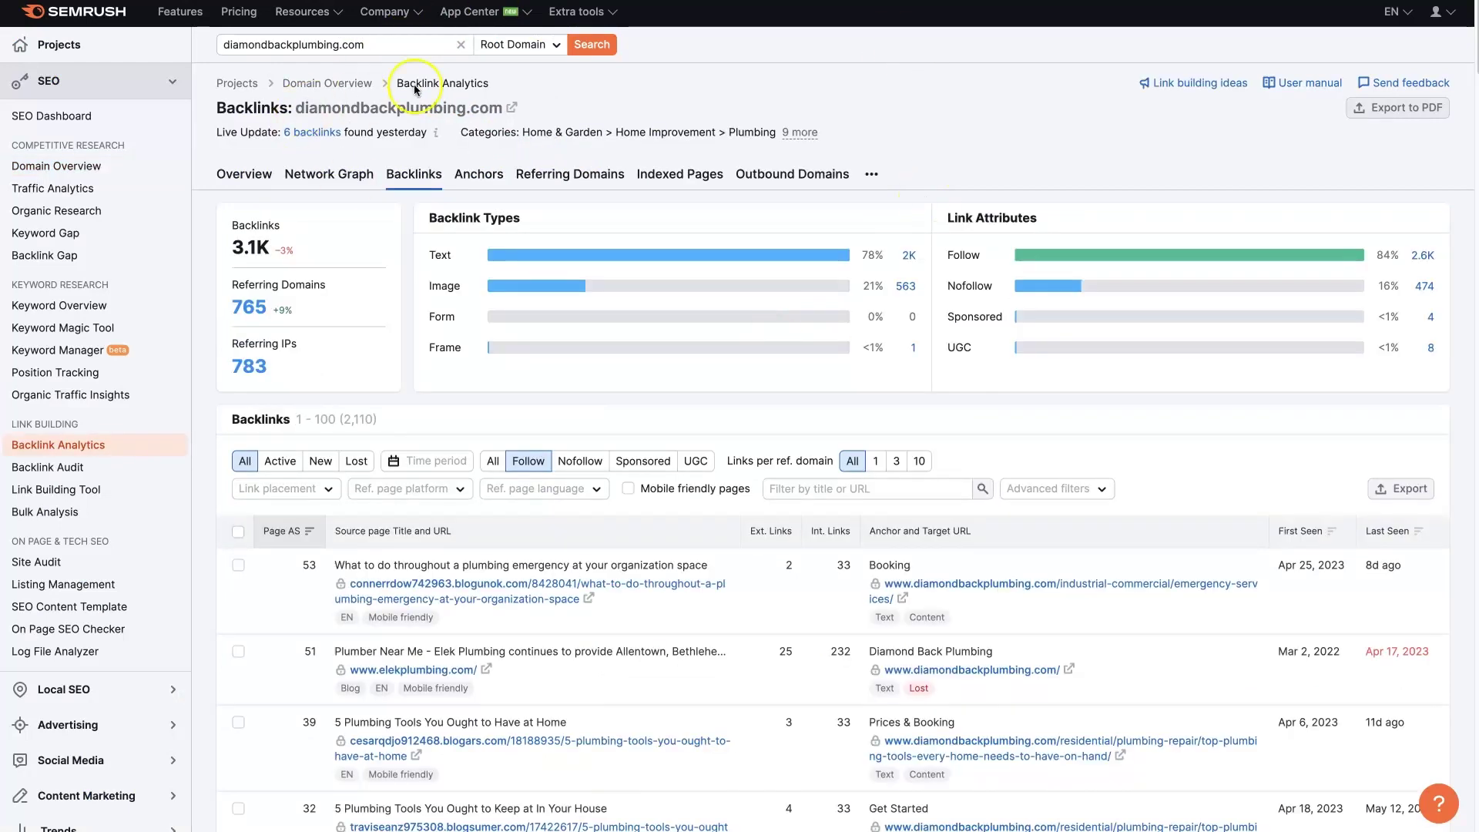
Look up parkerandsons.com without the /plumbing path, scoped to Root Domain.
{"action": "left_click", "coordinate": [393, 43]}
{"action": "key", "text": "ctrl+v"}
{"action": "key", "text": "Return"}
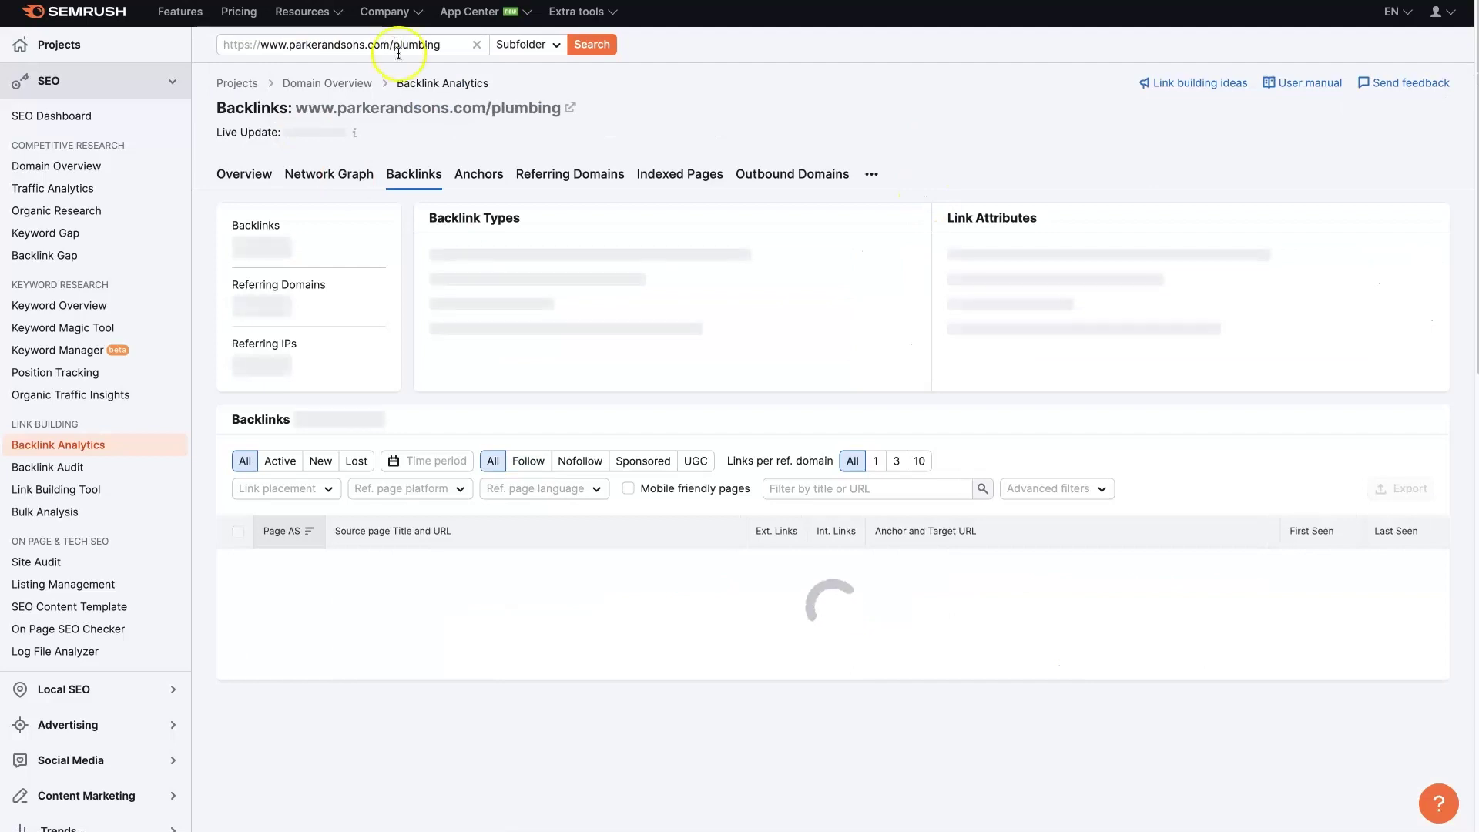
{"action": "left_click_drag", "start_coordinate": [393, 44], "coordinate": [442, 47]}
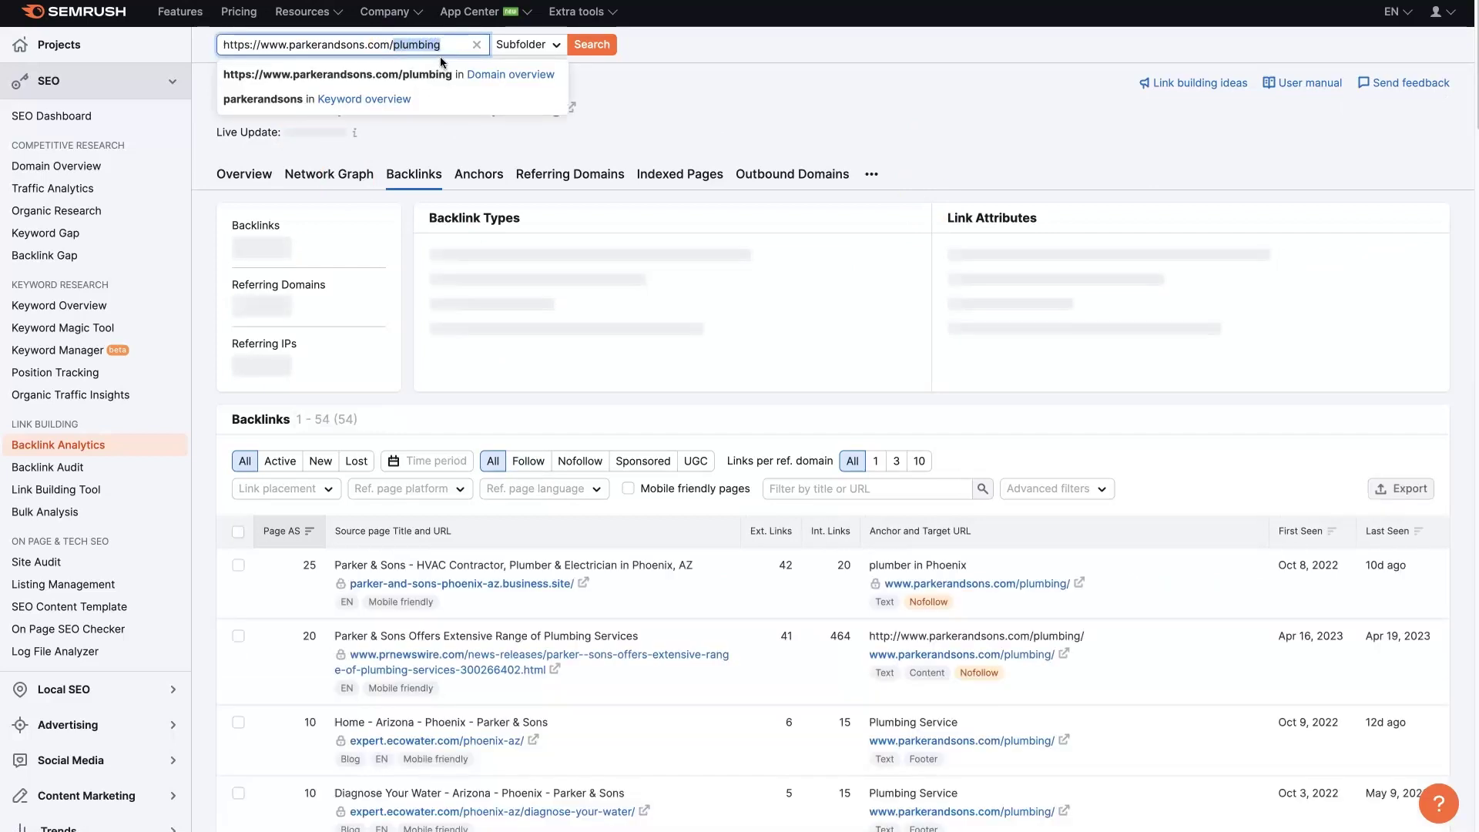
{"action": "key", "text": "BackSpace"}
{"action": "key", "text": "Return"}
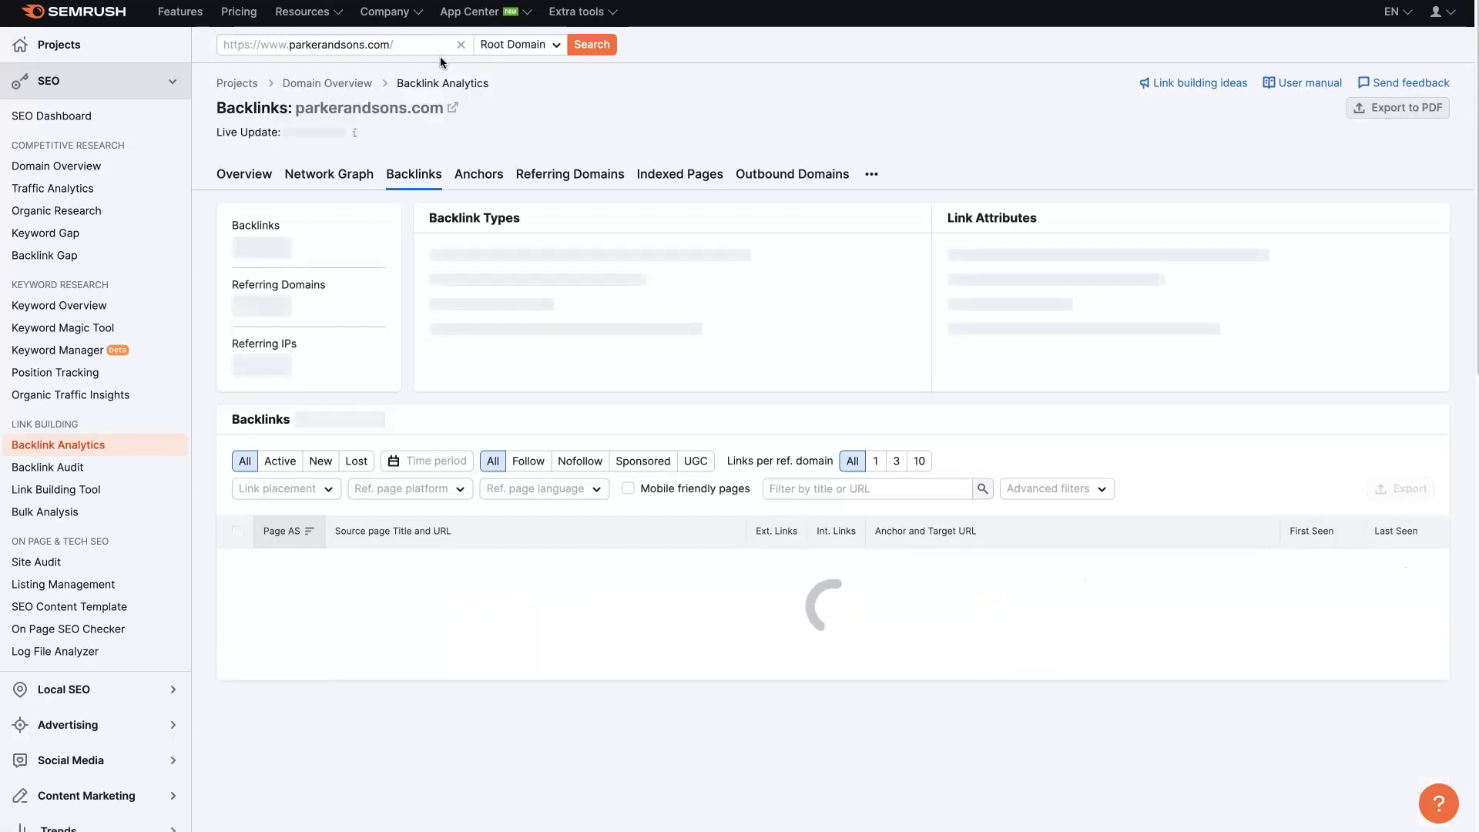
{"action": "left_click", "coordinate": [435, 78]}
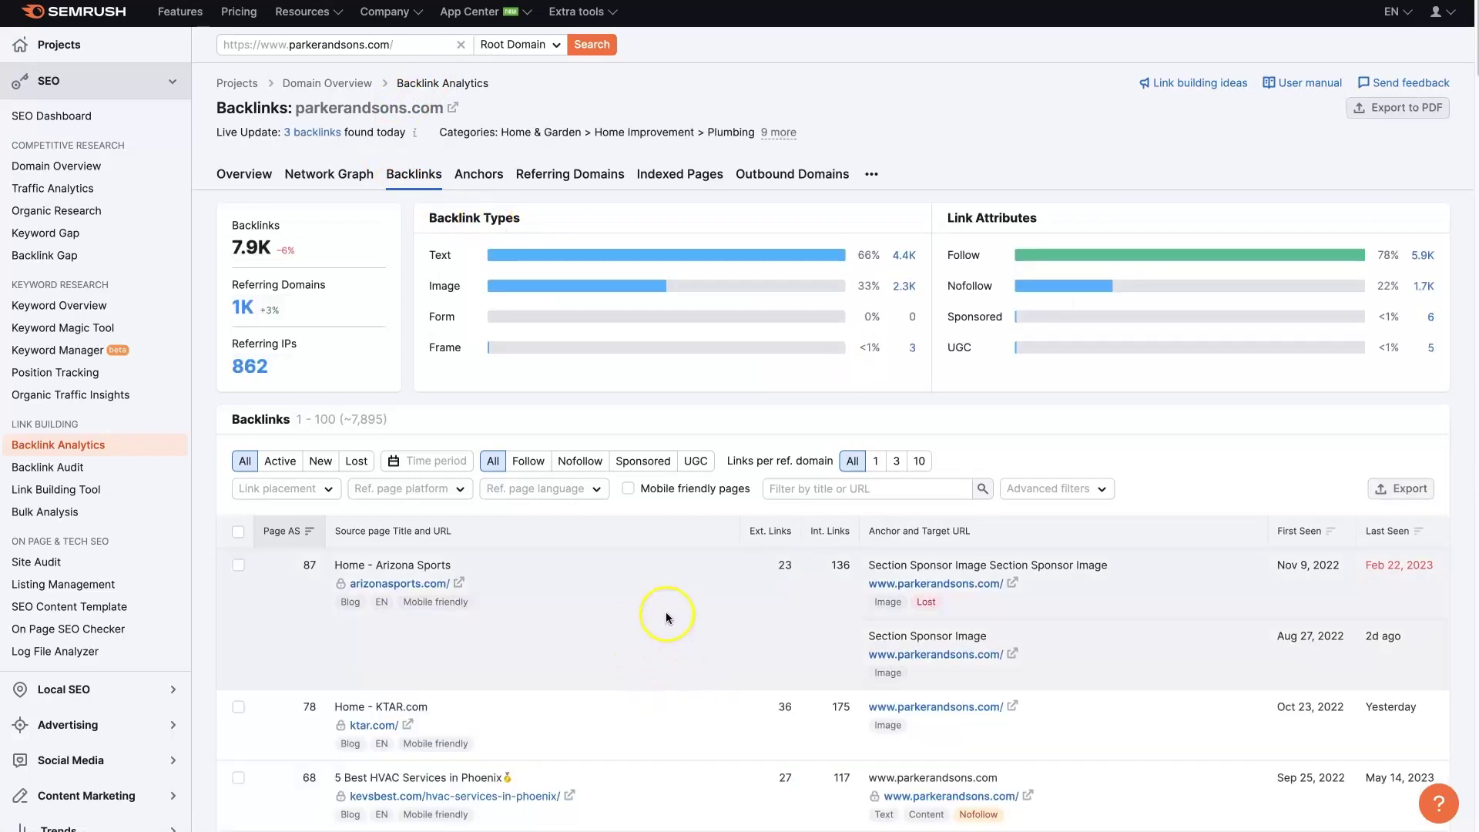
{"action": "scroll", "coordinate": [666, 611], "scroll_direction": "down", "scroll_amount": 4}
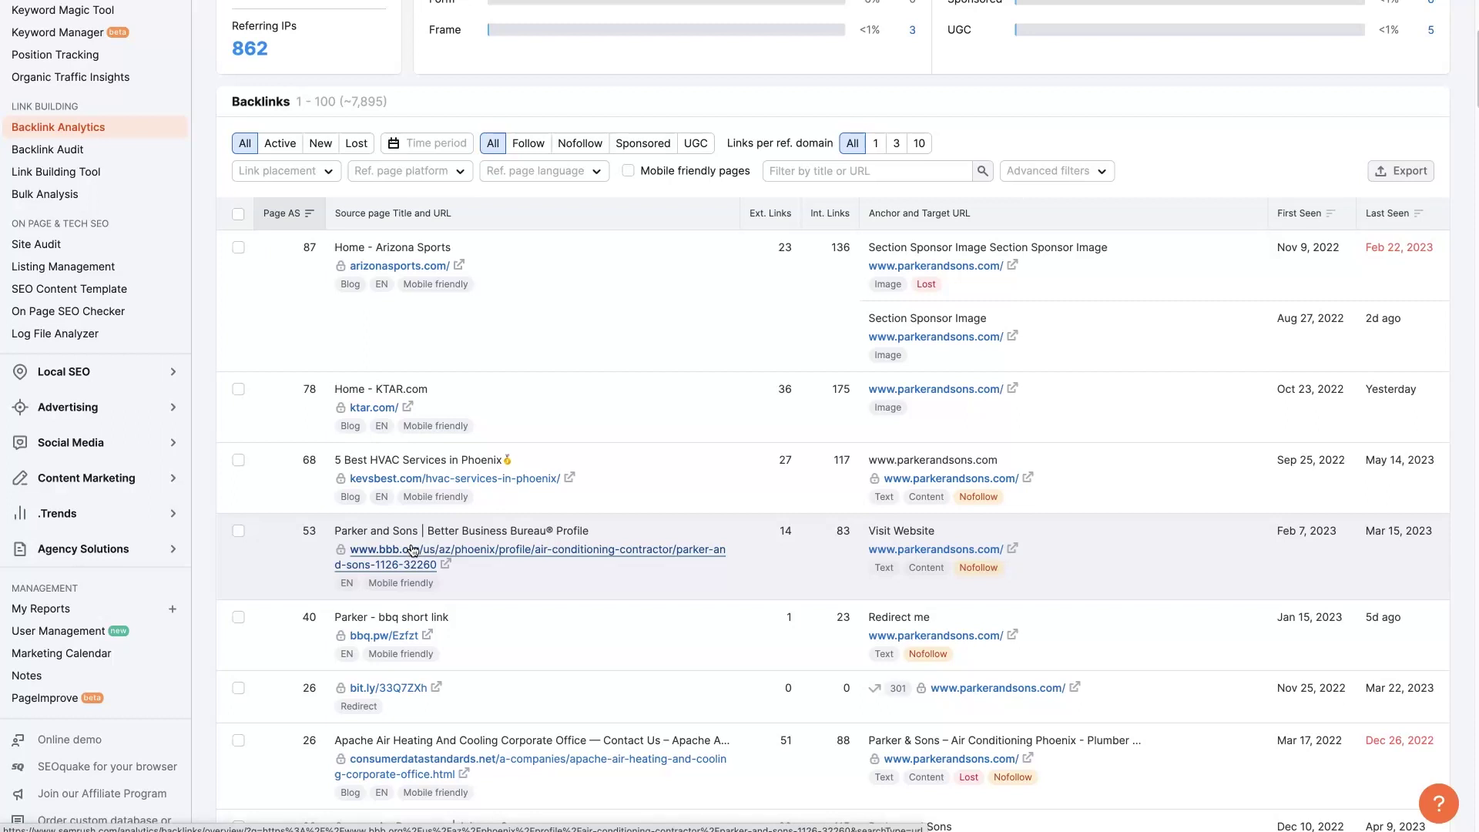
{"action": "left_click", "coordinate": [398, 542]}
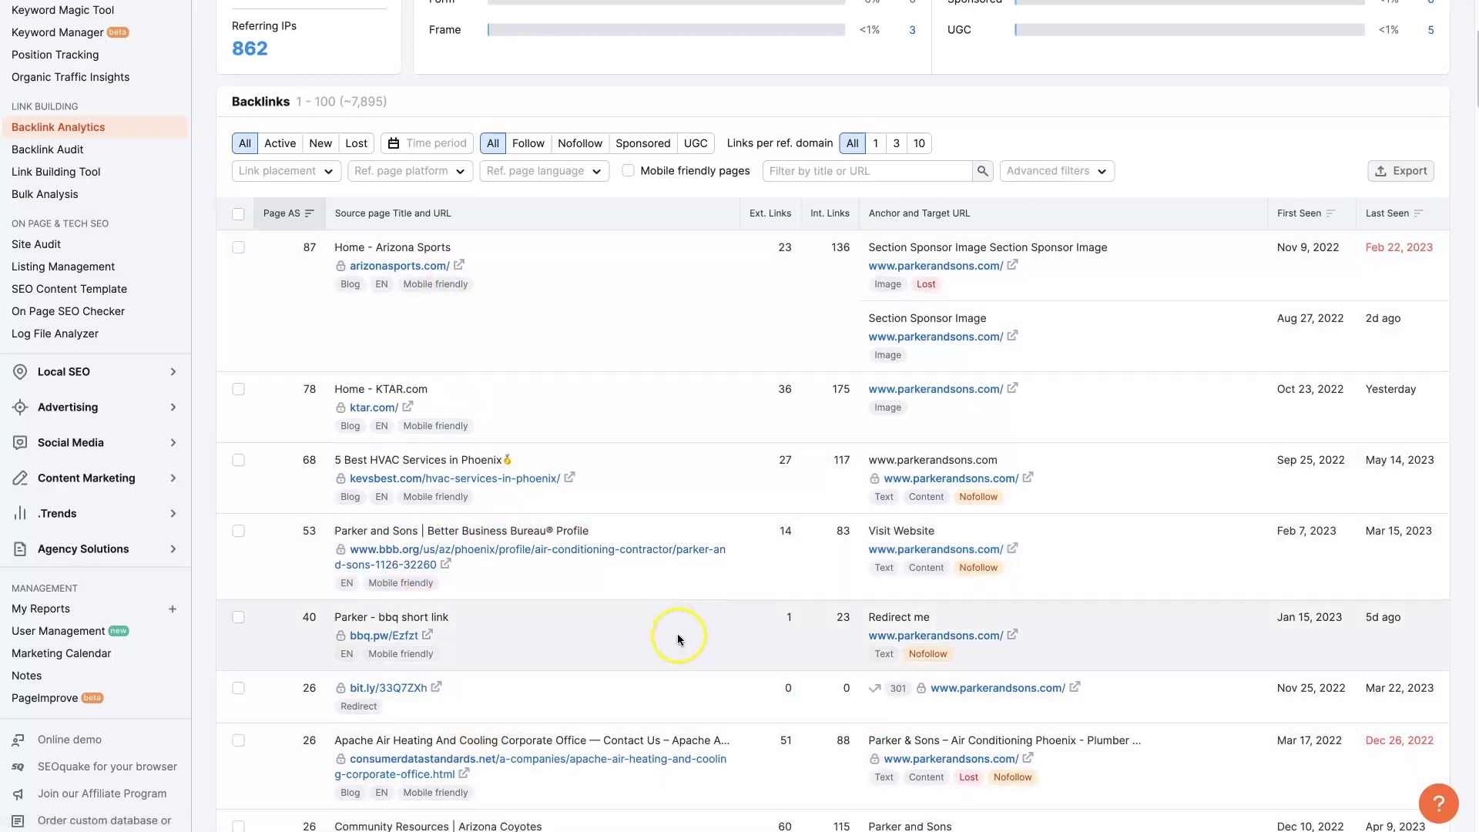
{"action": "scroll", "coordinate": [673, 635], "scroll_direction": "up", "scroll_amount": 5}
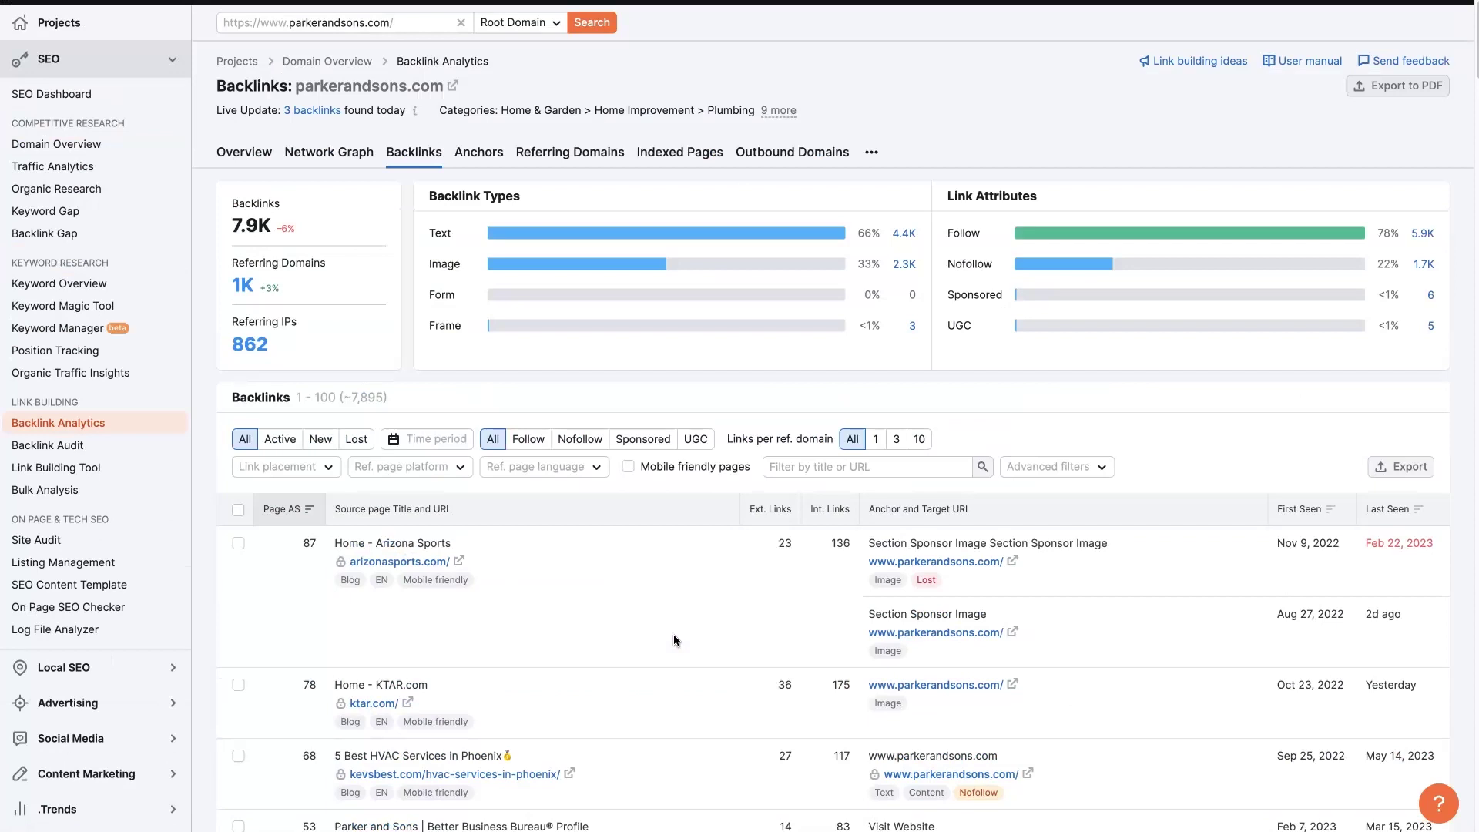